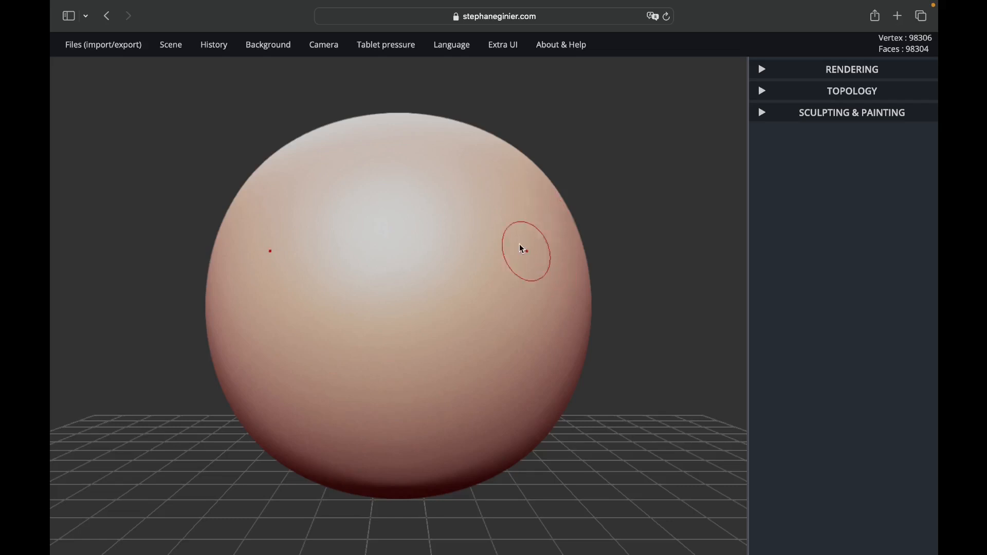
{"action": "mouse_move", "coordinate": [399, 50]}
{"action": "mouse_move", "coordinate": [668, 165]}
{"action": "left_mouse_down"}
{"action": "mouse_move", "coordinate": [632, 177]}
{"action": "mouse_move", "coordinate": [537, 175]}
{"action": "mouse_move", "coordinate": [454, 139]}
{"action": "mouse_move", "coordinate": [584, 172]}
{"action": "mouse_move", "coordinate": [674, 168]}
{"action": "mouse_move", "coordinate": [712, 149]}
{"action": "mouse_move", "coordinate": [705, 132]}
{"action": "mouse_move", "coordinate": [628, 116]}
{"action": "mouse_move", "coordinate": [610, 139]}
{"action": "mouse_move", "coordinate": [616, 191]}
{"action": "left_mouse_up"}
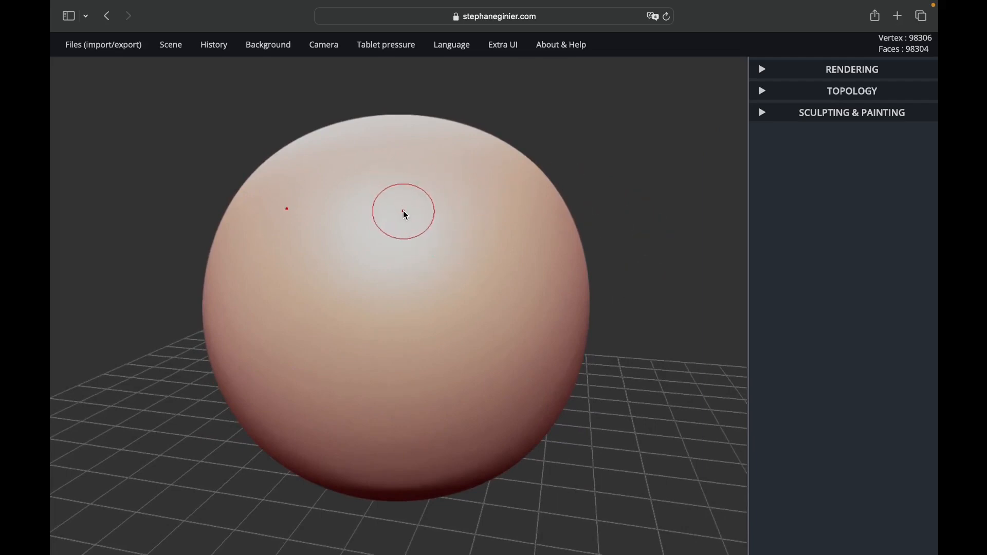
{"action": "scroll", "coordinate": [554, 254], "scroll_direction": "down", "scroll_amount": 3}
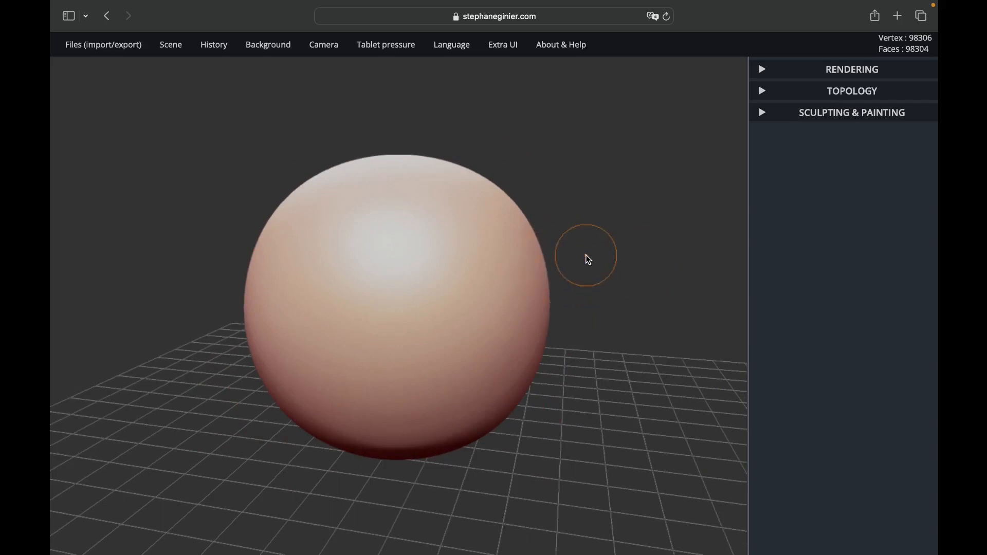
{"action": "mouse_move", "coordinate": [588, 257]}
{"action": "left_mouse_down"}
{"action": "mouse_move", "coordinate": [619, 254]}
{"action": "mouse_move", "coordinate": [655, 226]}
{"action": "mouse_move", "coordinate": [672, 224]}
{"action": "mouse_move", "coordinate": [679, 237]}
{"action": "left_mouse_up"}
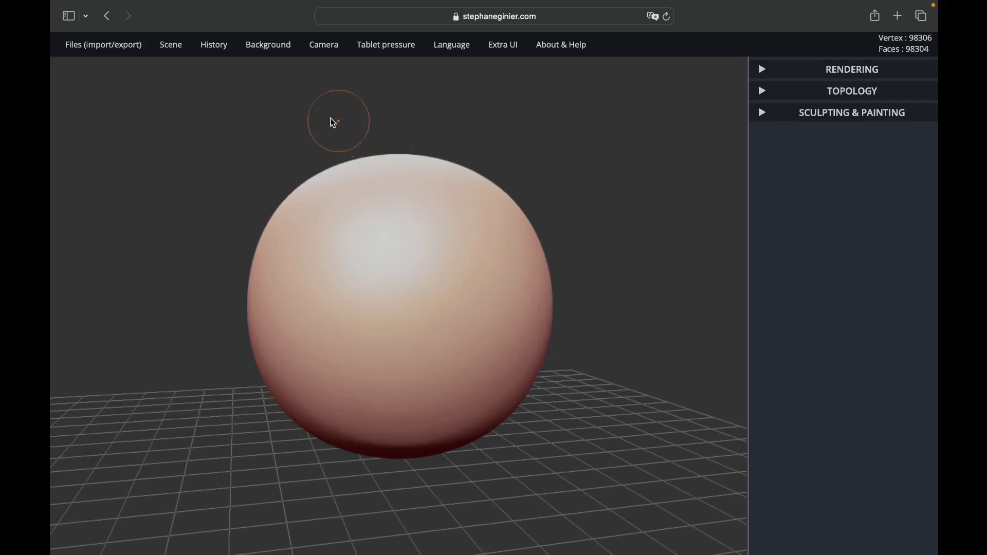
Step: Raise the maximum undo history stack size
{"action": "mouse_move", "coordinate": [209, 54]}
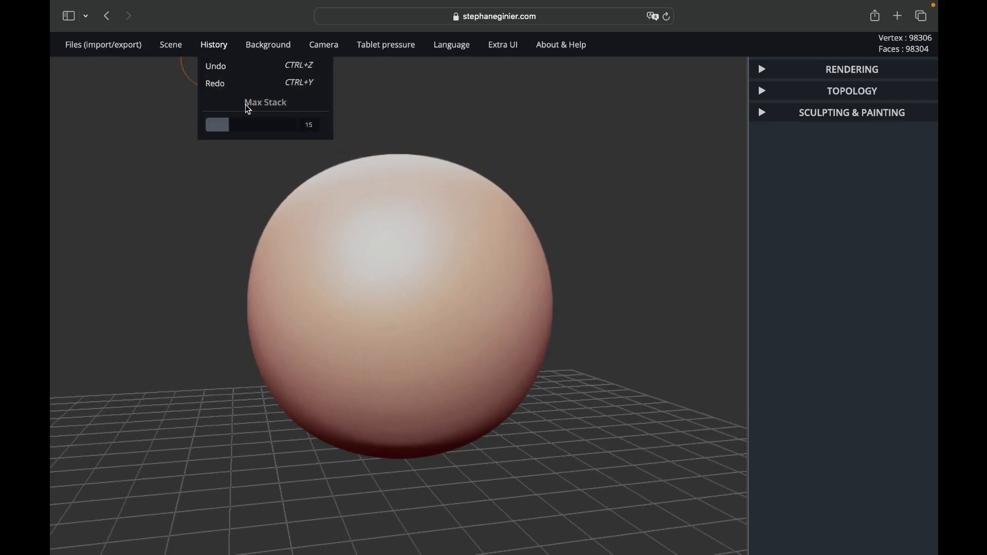
{"action": "left_click", "coordinate": [228, 124]}
{"action": "left_click_drag", "start_coordinate": [228, 124], "coordinate": [308, 124]}
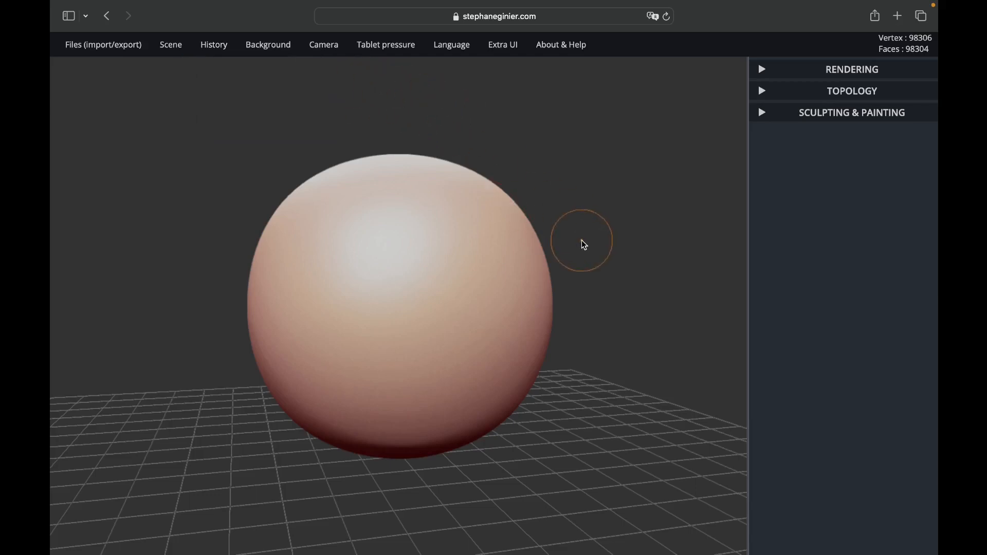
{"action": "scroll", "coordinate": [581, 239], "scroll_direction": "up", "scroll_amount": 3}
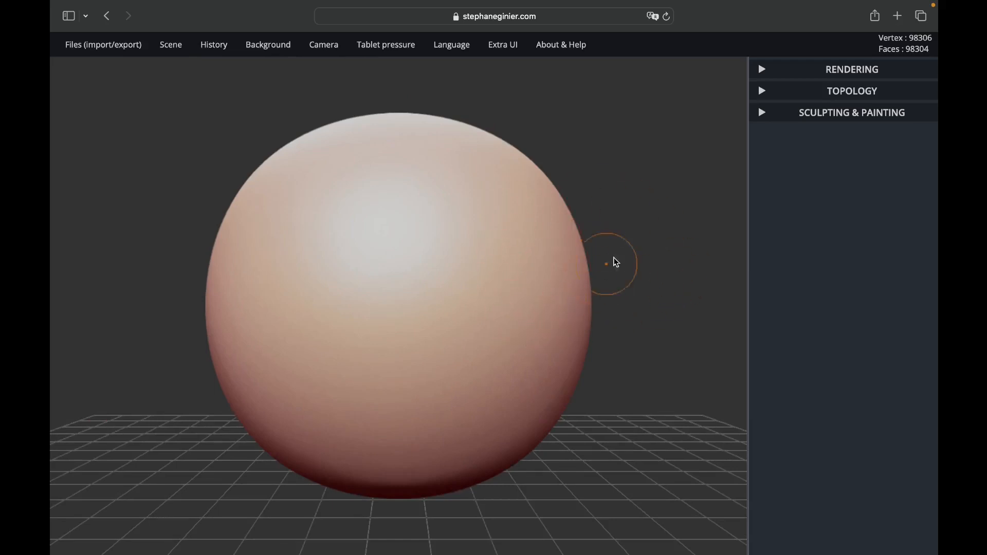
Step: With the Transform tool, widen the sphere slightly along its horizontal axis and lower it toward the grid
{"action": "left_click", "coordinate": [797, 113]}
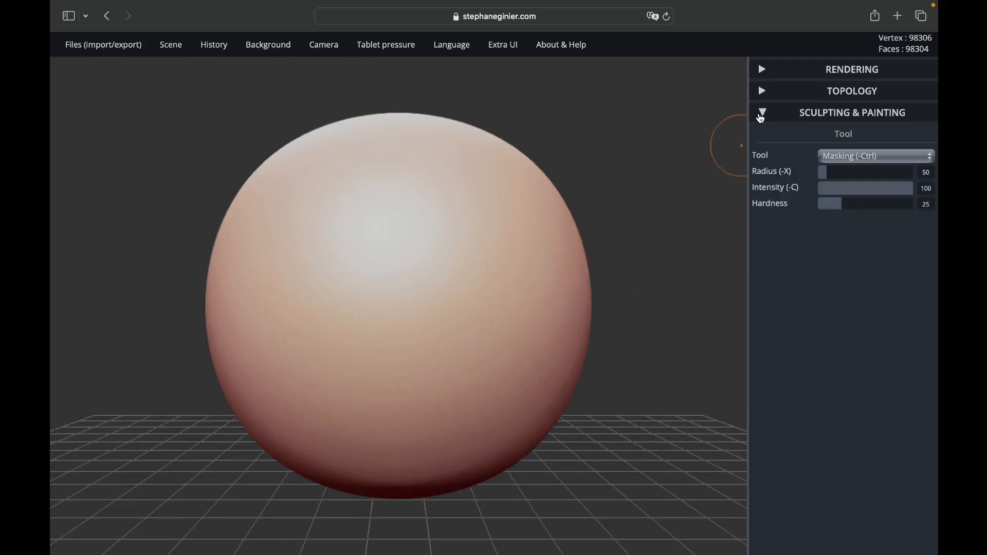
{"action": "left_click", "coordinate": [841, 156]}
{"action": "left_click", "coordinate": [843, 184]}
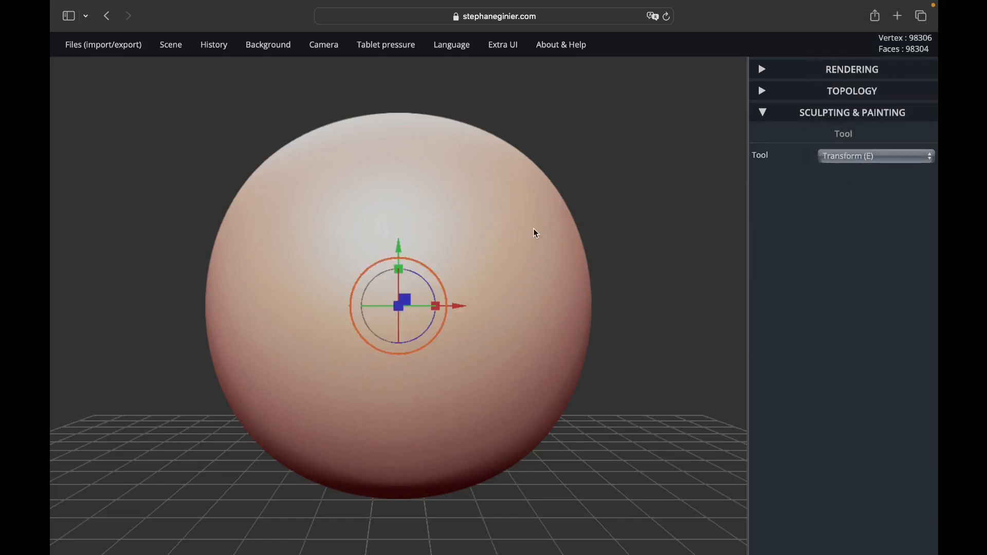
{"action": "mouse_move", "coordinate": [615, 180]}
{"action": "left_mouse_down"}
{"action": "mouse_move", "coordinate": [622, 205]}
{"action": "mouse_move", "coordinate": [615, 199]}
{"action": "left_mouse_up"}
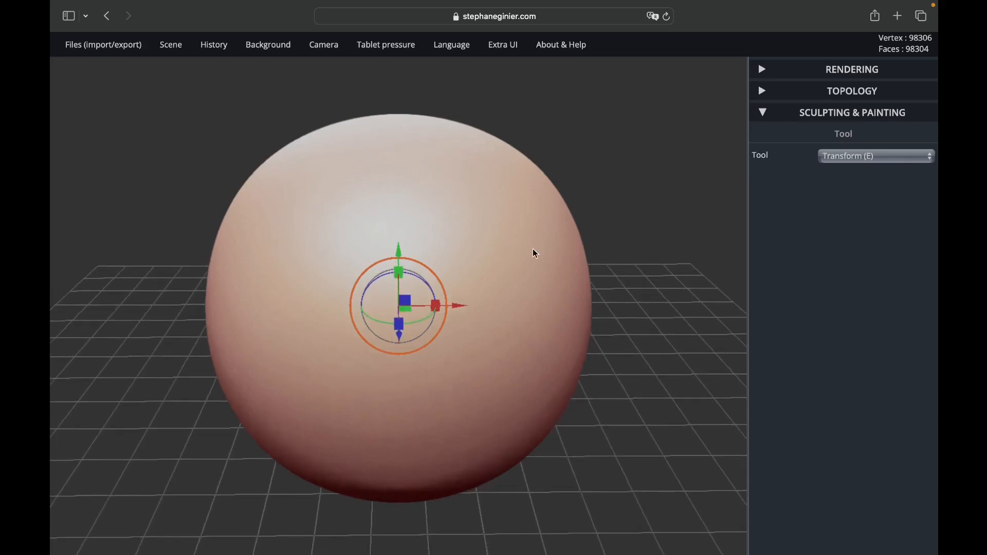
{"action": "left_click_drag", "start_coordinate": [437, 306], "coordinate": [438, 307]}
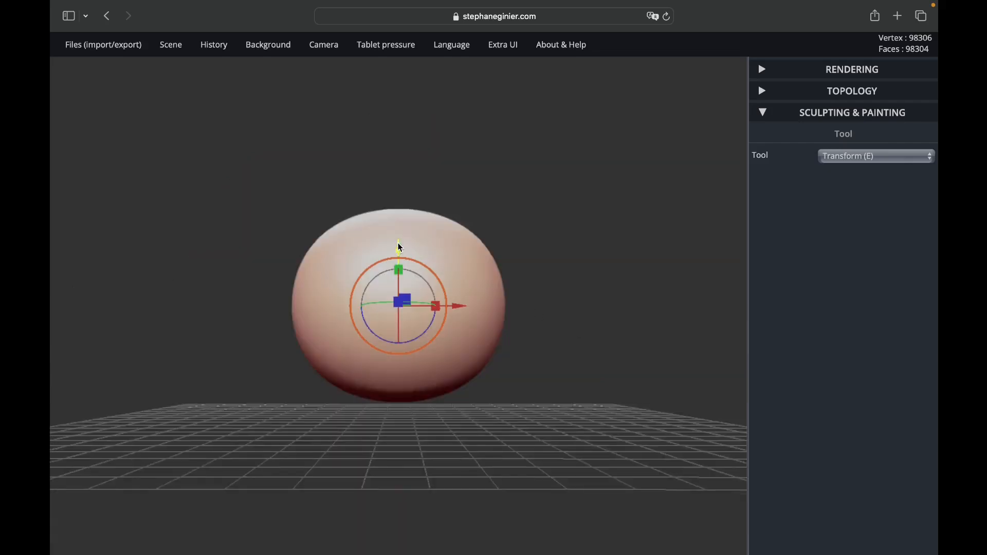
{"action": "left_click_drag", "start_coordinate": [398, 248], "coordinate": [394, 284]}
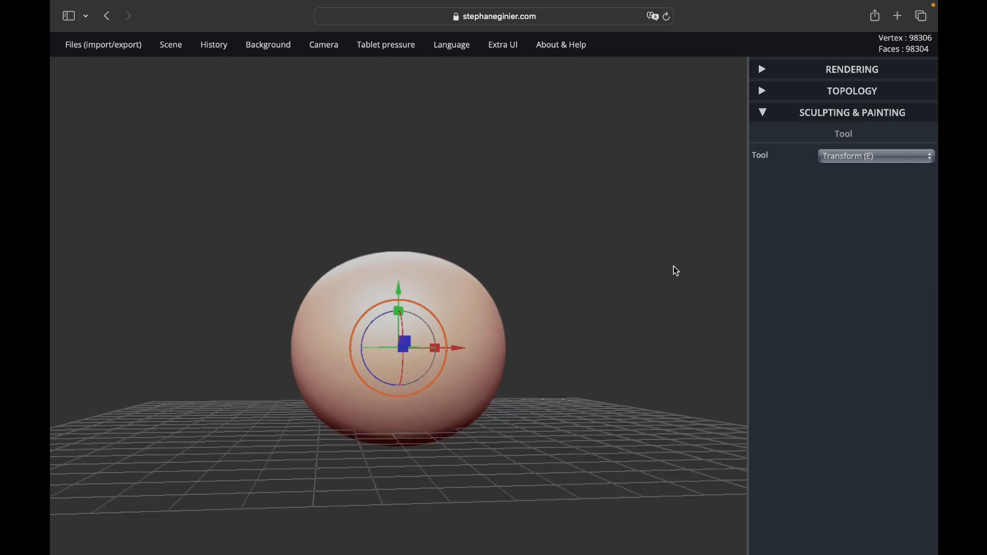
Step: Turn off symmetry and flatten the sphere's underside with the Flatten tool so it has a flat base
{"action": "left_click", "coordinate": [835, 158]}
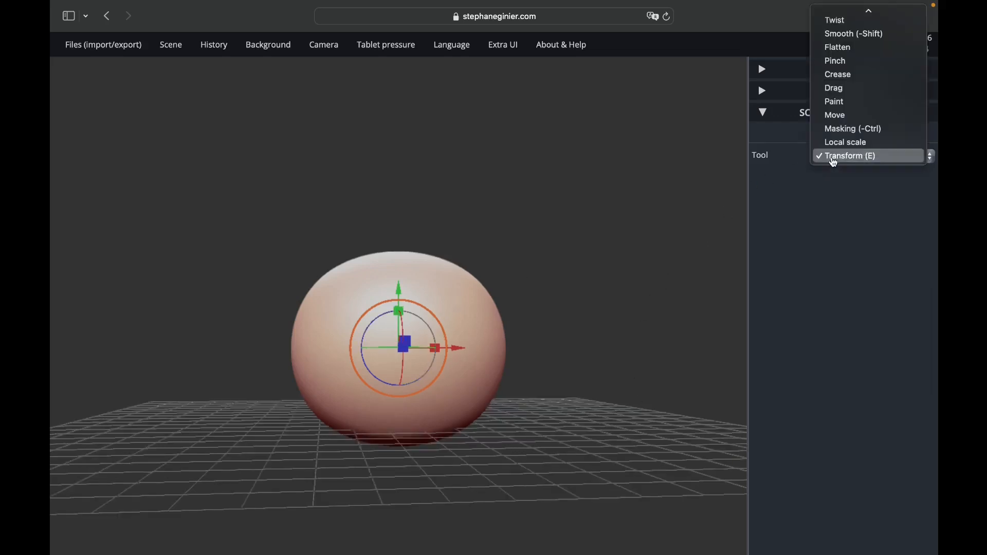
{"action": "left_click", "coordinate": [838, 48]}
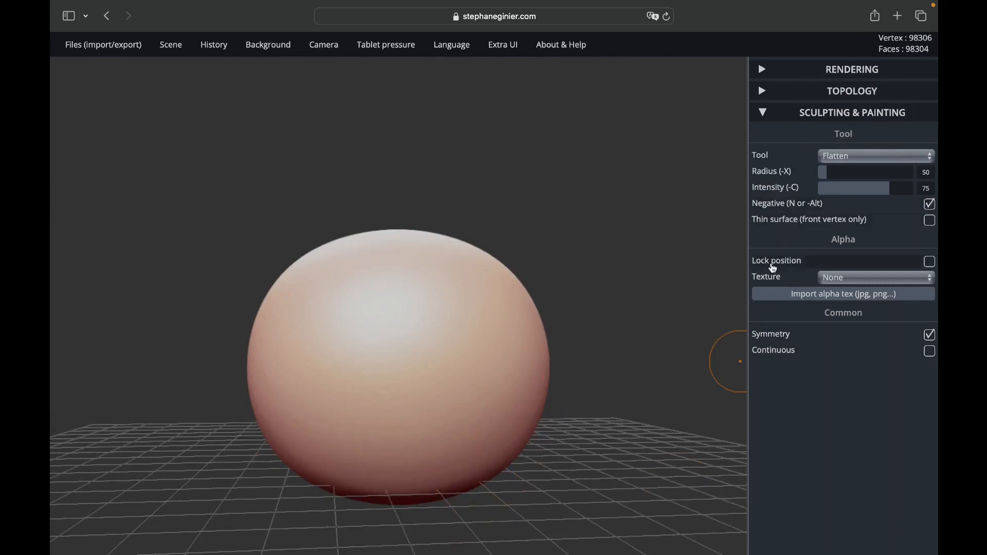
{"action": "left_click", "coordinate": [764, 335]}
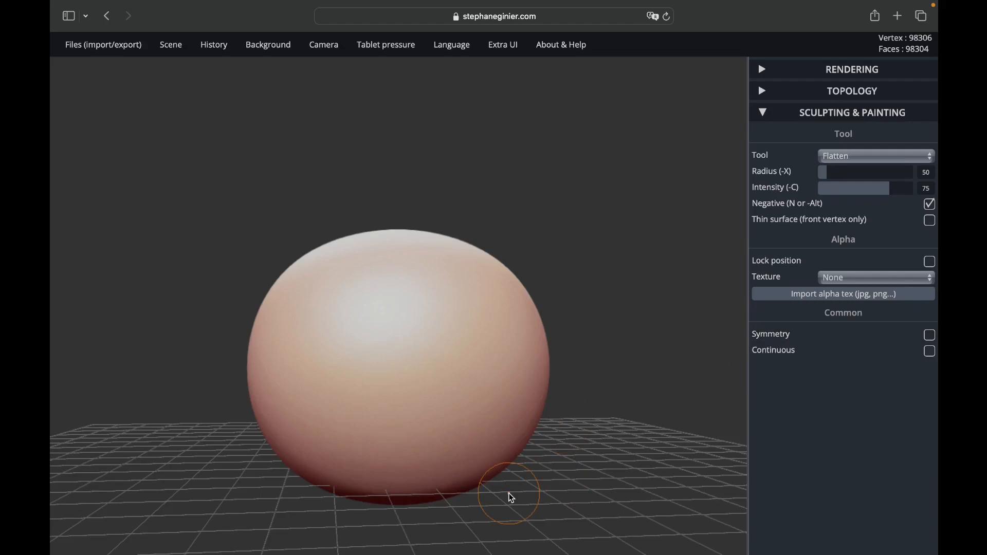
{"action": "left_click_drag", "start_coordinate": [510, 497], "coordinate": [546, 350]}
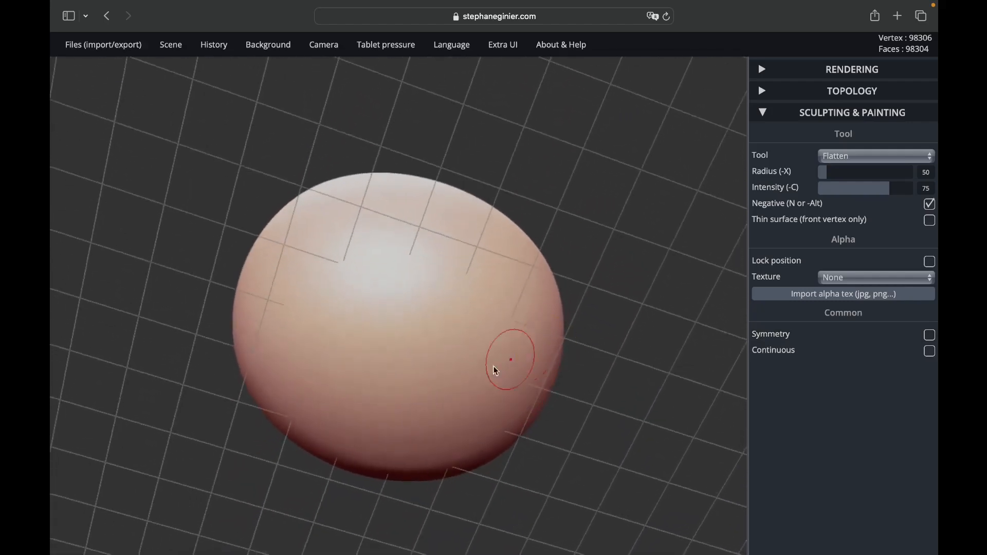
{"action": "mouse_move", "coordinate": [415, 355]}
{"action": "left_mouse_down"}
{"action": "mouse_move", "coordinate": [400, 331]}
{"action": "mouse_move", "coordinate": [393, 387]}
{"action": "mouse_move", "coordinate": [342, 315]}
{"action": "mouse_move", "coordinate": [358, 346]}
{"action": "mouse_move", "coordinate": [324, 389]}
{"action": "mouse_move", "coordinate": [394, 409]}
{"action": "mouse_move", "coordinate": [406, 322]}
{"action": "mouse_move", "coordinate": [457, 357]}
{"action": "mouse_move", "coordinate": [435, 404]}
{"action": "left_mouse_up"}
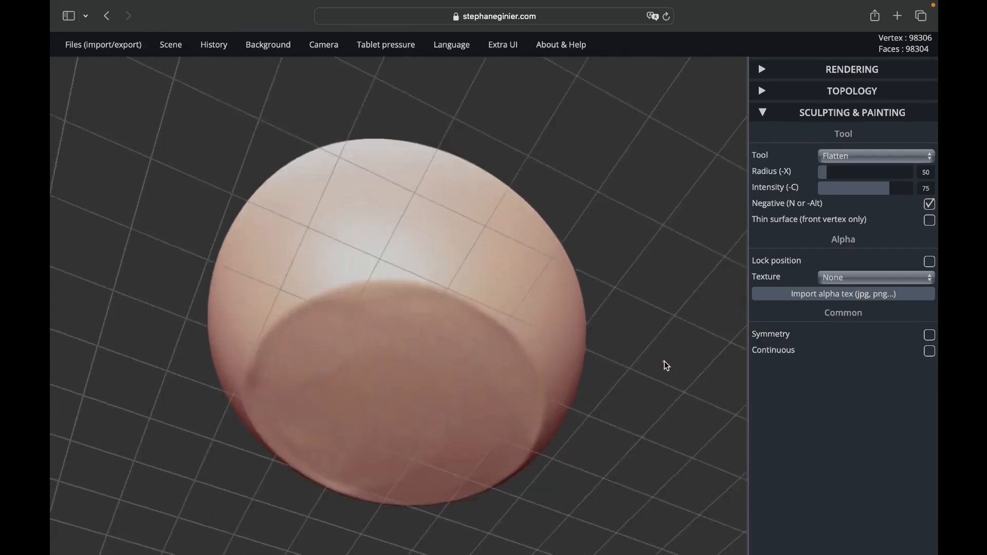
{"action": "left_click_drag", "start_coordinate": [664, 361], "coordinate": [540, 507]}
{"action": "scroll", "coordinate": [541, 506], "scroll_direction": "down", "scroll_amount": 5}
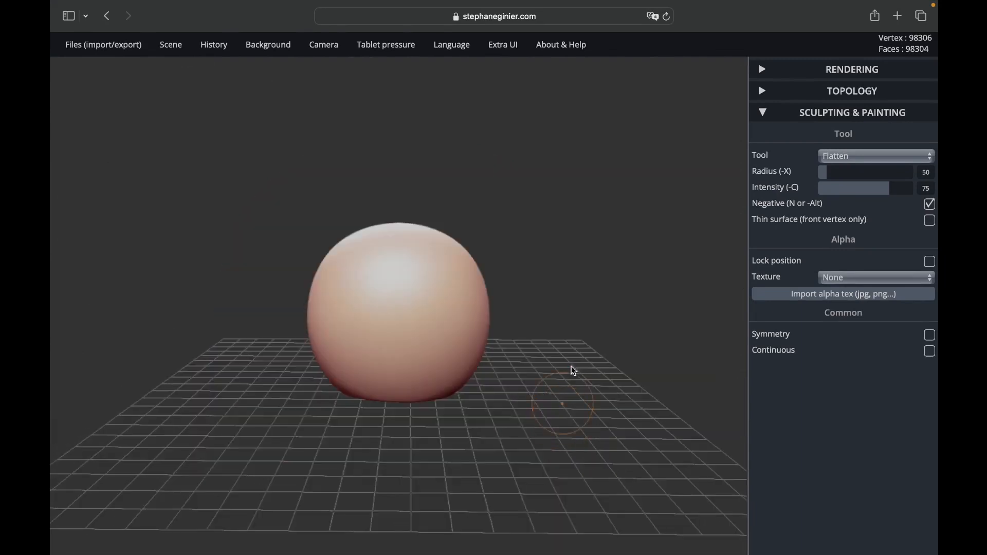
Step: Scale the flattened sphere vertically with the Transform tool into a taller egg-like body
{"action": "left_click", "coordinate": [833, 156]}
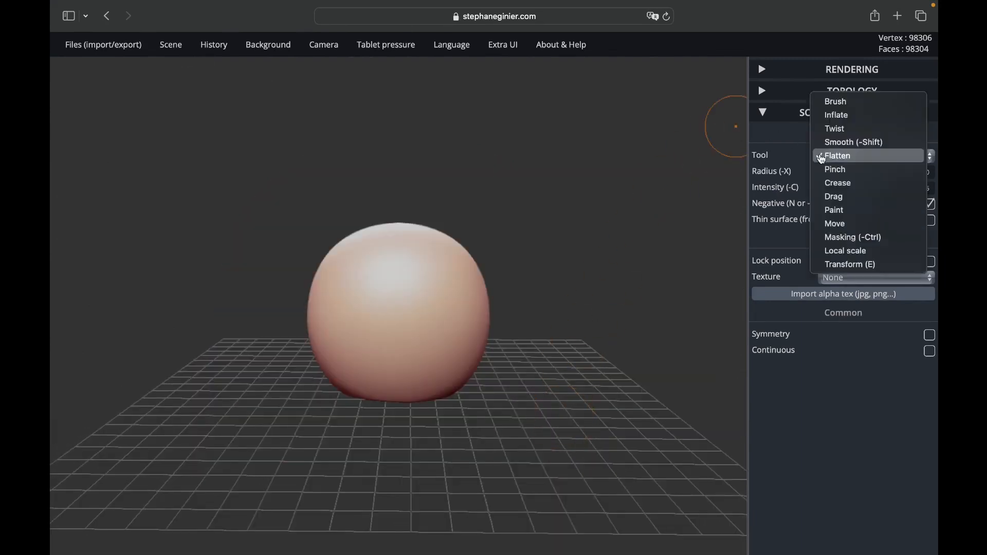
{"action": "left_click", "coordinate": [832, 264]}
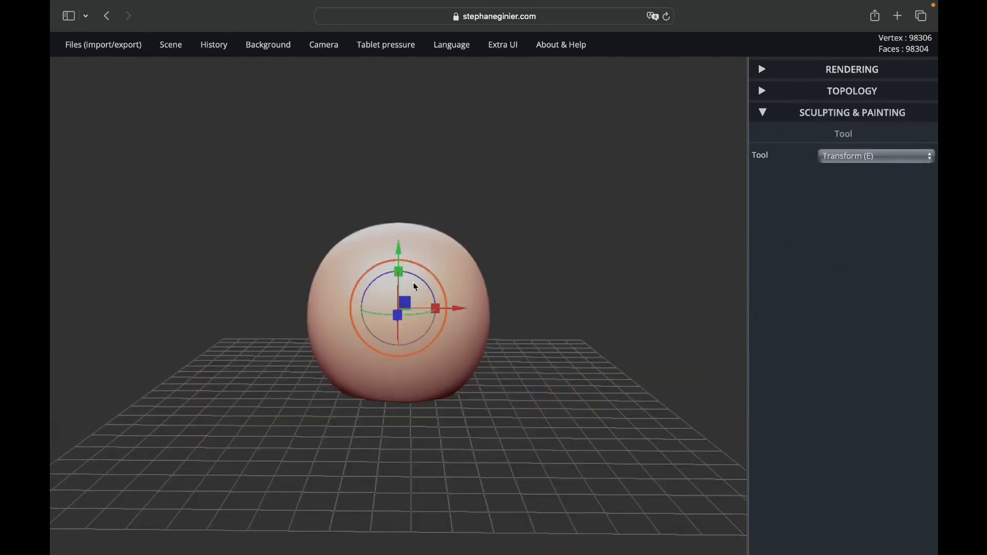
{"action": "left_click_drag", "start_coordinate": [399, 271], "coordinate": [393, 261]}
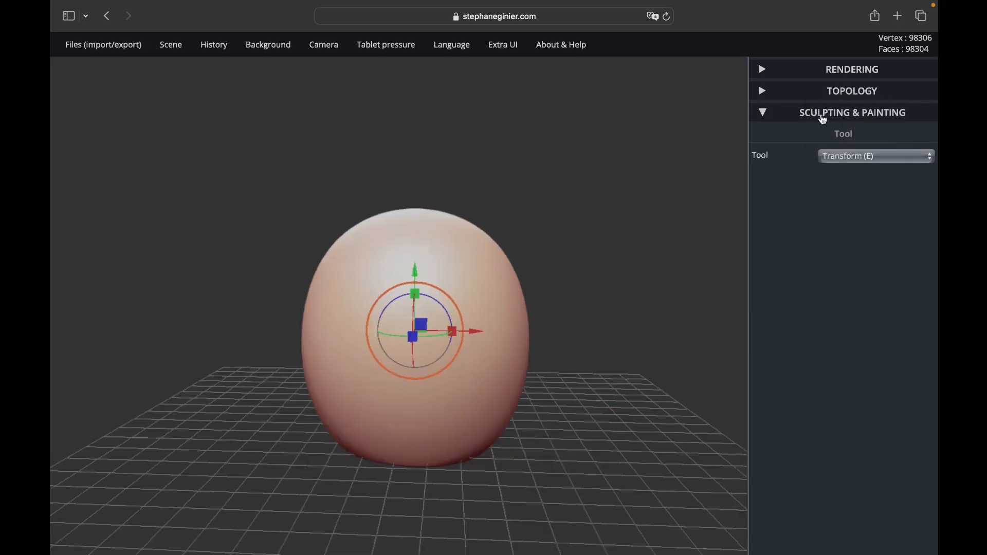
Step: Use the Move tool at radius 150 to pull the body's top upward and shape it into a rounded head above a neck
{"action": "left_click", "coordinate": [838, 157]}
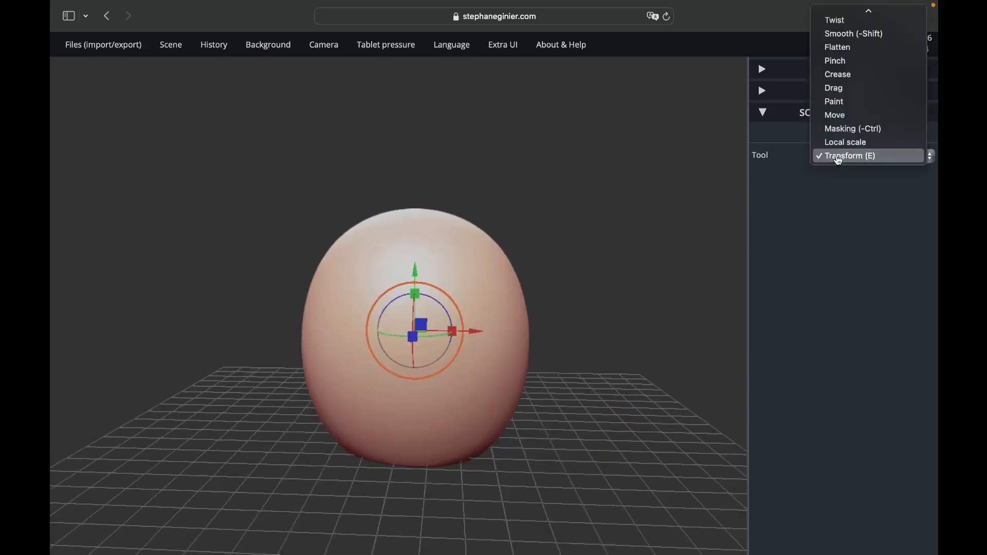
{"action": "left_click", "coordinate": [838, 114]}
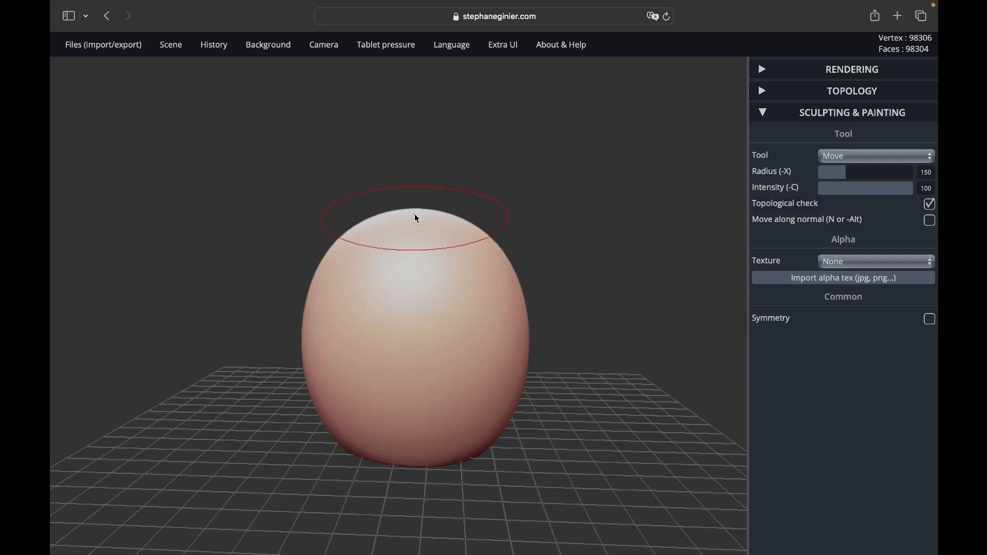
{"action": "left_click_drag", "start_coordinate": [414, 215], "coordinate": [412, 111]}
{"action": "mouse_move", "coordinate": [564, 197]}
{"action": "left_mouse_down"}
{"action": "mouse_move", "coordinate": [550, 211]}
{"action": "mouse_move", "coordinate": [517, 212]}
{"action": "left_mouse_up"}
{"action": "left_click_drag", "start_coordinate": [429, 177], "coordinate": [458, 168]}
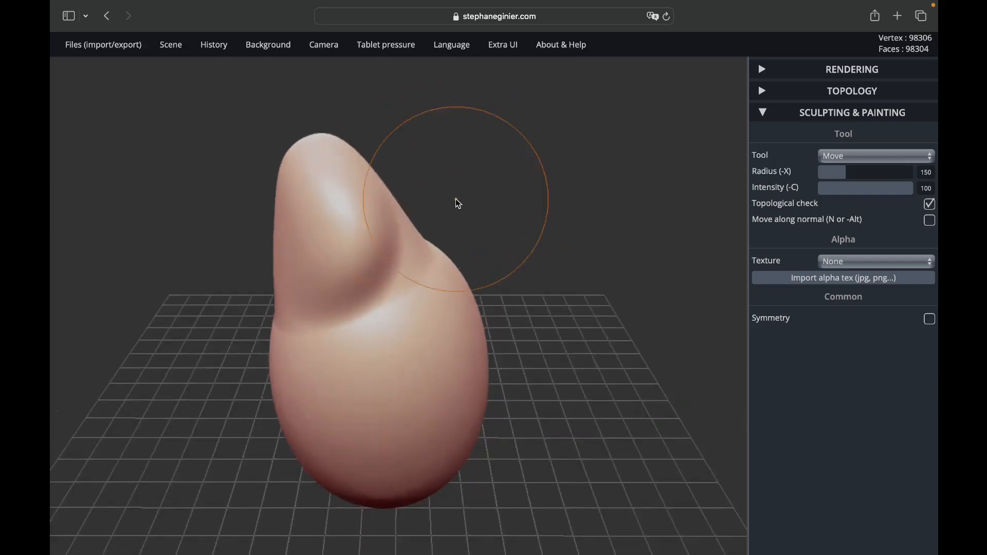
{"action": "mouse_move", "coordinate": [353, 196]}
{"action": "left_mouse_down"}
{"action": "mouse_move", "coordinate": [393, 207]}
{"action": "mouse_move", "coordinate": [427, 242]}
{"action": "left_mouse_up"}
{"action": "mouse_move", "coordinate": [501, 210]}
{"action": "left_mouse_down"}
{"action": "mouse_move", "coordinate": [313, 191]}
{"action": "mouse_move", "coordinate": [341, 175]}
{"action": "left_mouse_up"}
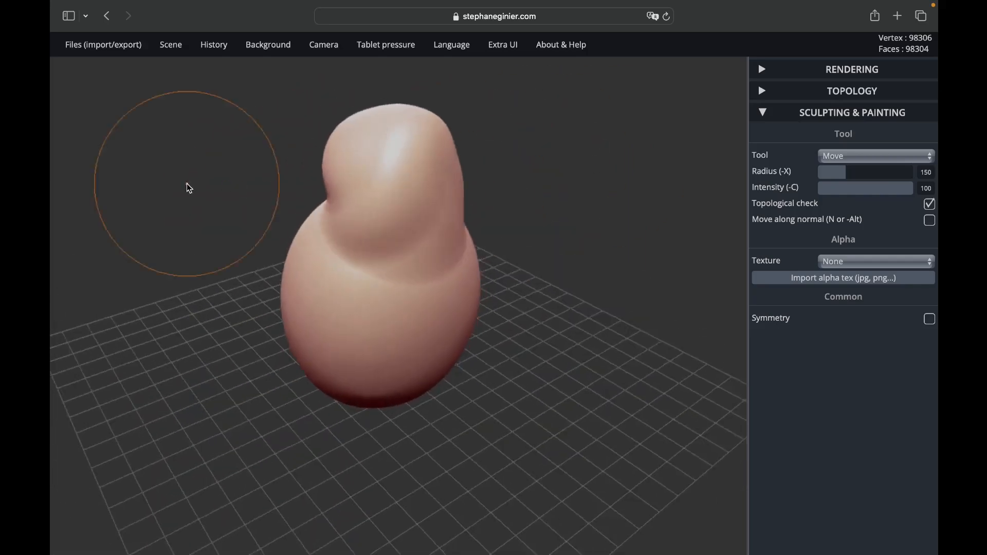
{"action": "mouse_move", "coordinate": [187, 183]}
{"action": "left_mouse_down"}
{"action": "mouse_move", "coordinate": [393, 212]}
{"action": "mouse_move", "coordinate": [571, 287]}
{"action": "mouse_move", "coordinate": [354, 348]}
{"action": "mouse_move", "coordinate": [357, 227]}
{"action": "left_mouse_up"}
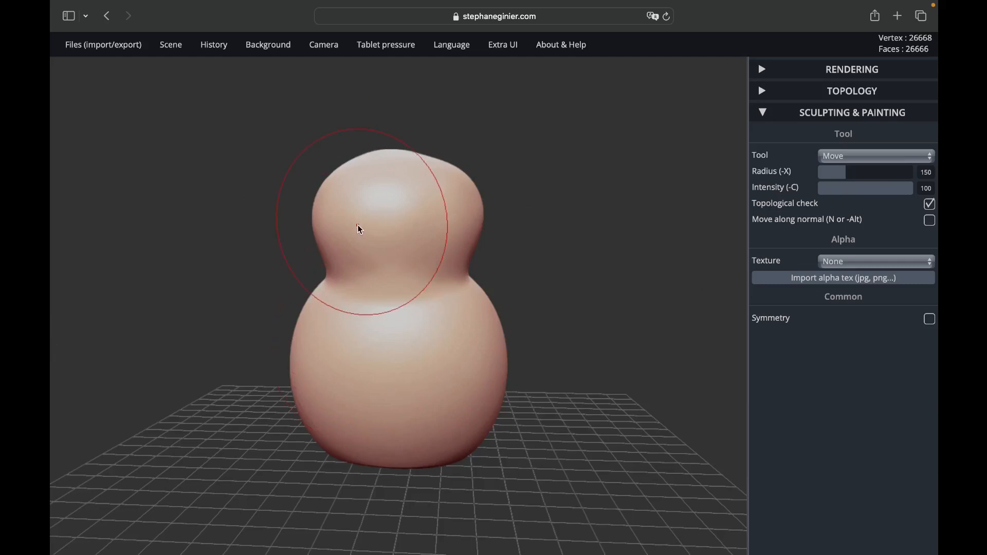
Step: Display the wireframe on the figure and examine the mesh density around the head and neck
{"action": "scroll", "coordinate": [357, 227], "scroll_direction": "up", "scroll_amount": 5}
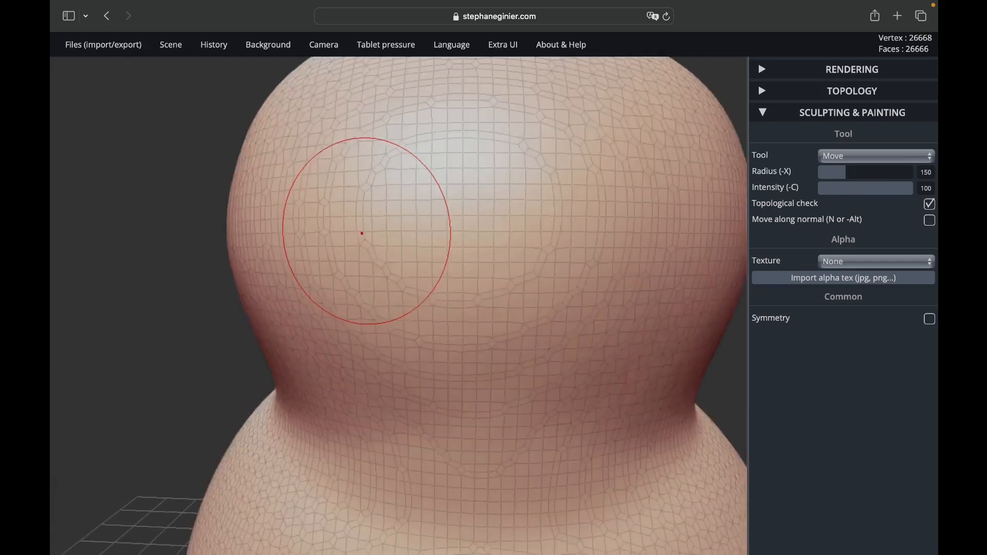
{"action": "key", "text": "w"}
{"action": "key", "text": "w"}
{"action": "scroll", "coordinate": [363, 233], "scroll_direction": "down", "scroll_amount": 5}
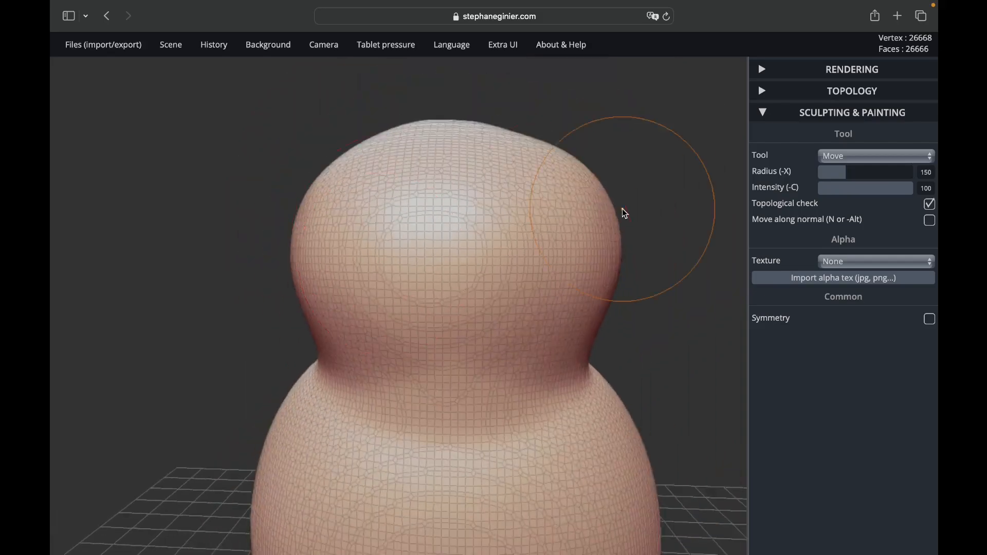
{"action": "mouse_move", "coordinate": [643, 216]}
{"action": "left_mouse_down"}
{"action": "mouse_move", "coordinate": [412, 242]}
{"action": "mouse_move", "coordinate": [474, 300]}
{"action": "mouse_move", "coordinate": [596, 278]}
{"action": "mouse_move", "coordinate": [665, 224]}
{"action": "left_mouse_up"}
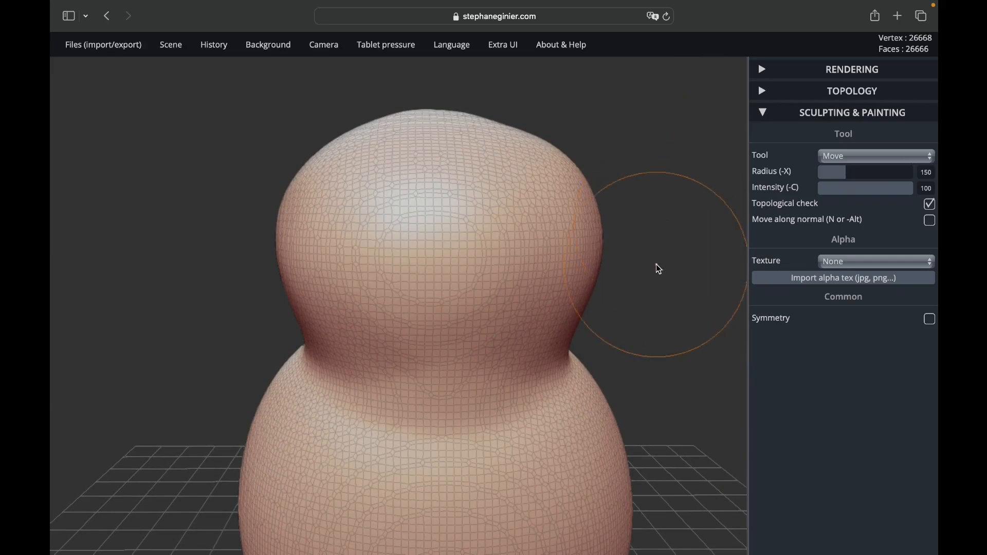
{"action": "mouse_move", "coordinate": [655, 269]}
{"action": "left_mouse_down"}
{"action": "mouse_move", "coordinate": [550, 278]}
{"action": "mouse_move", "coordinate": [562, 324]}
{"action": "mouse_move", "coordinate": [665, 321]}
{"action": "mouse_move", "coordinate": [709, 280]}
{"action": "mouse_move", "coordinate": [650, 282]}
{"action": "left_mouse_up"}
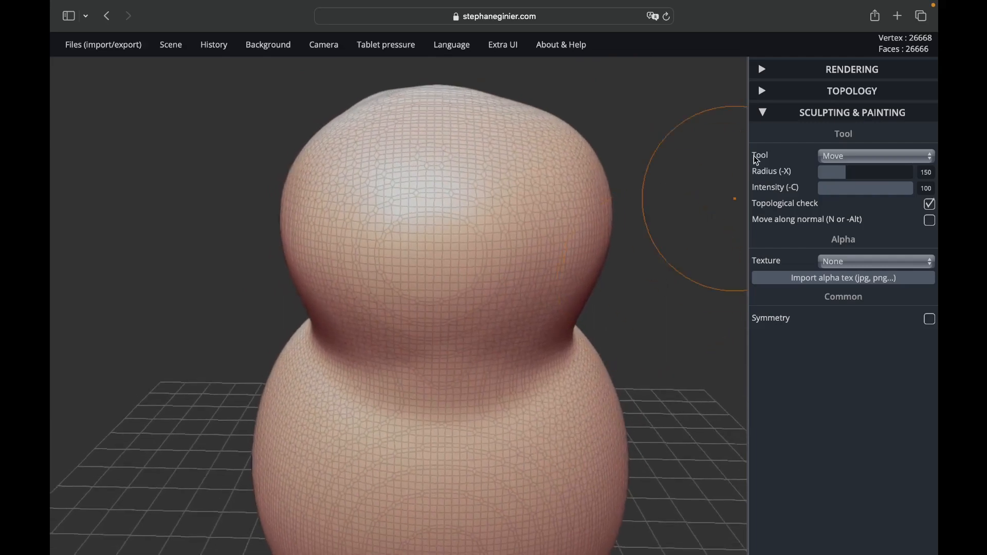
Step: Remesh the figure into quads with voxel remeshing at resolution 120 and check the new mesh on the head
{"action": "left_click", "coordinate": [763, 110]}
{"action": "left_click", "coordinate": [761, 92]}
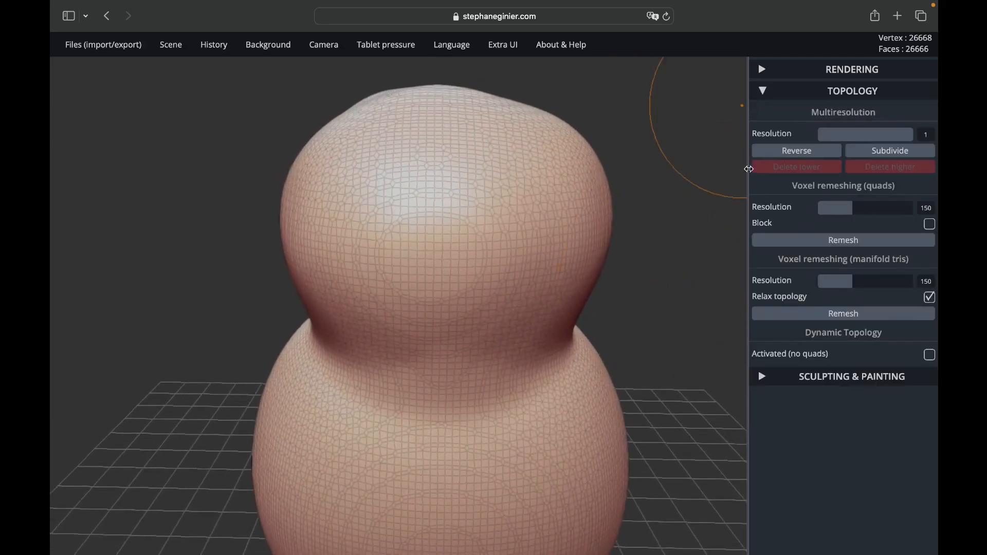
{"action": "left_click_drag", "start_coordinate": [852, 210], "coordinate": [846, 211]}
{"action": "left_click", "coordinate": [850, 243]}
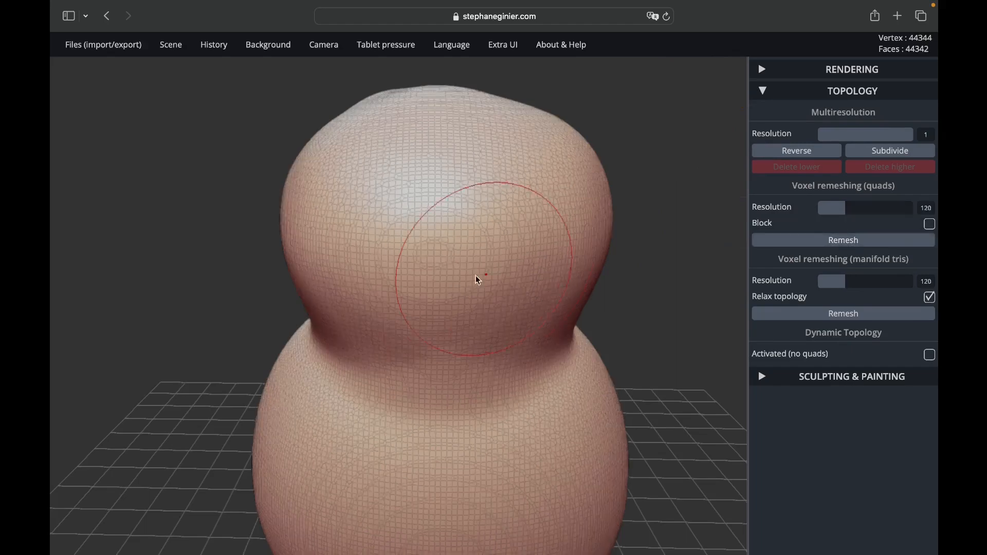
{"action": "scroll", "coordinate": [422, 241], "scroll_direction": "up", "scroll_amount": 3}
{"action": "scroll", "coordinate": [423, 241], "scroll_direction": "down", "scroll_amount": 8}
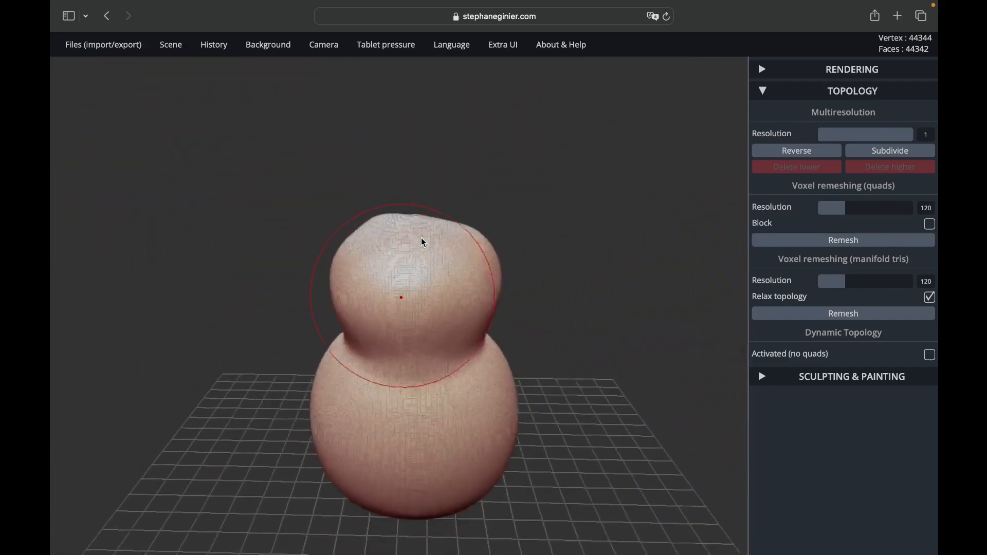
Step: Set the Move tool's radius to 89, enable symmetry, and pull two mirrored foot stubs from the body's base
{"action": "scroll", "coordinate": [422, 242], "scroll_direction": "down", "scroll_amount": 2}
{"action": "left_click_drag", "start_coordinate": [566, 392], "coordinate": [546, 356]}
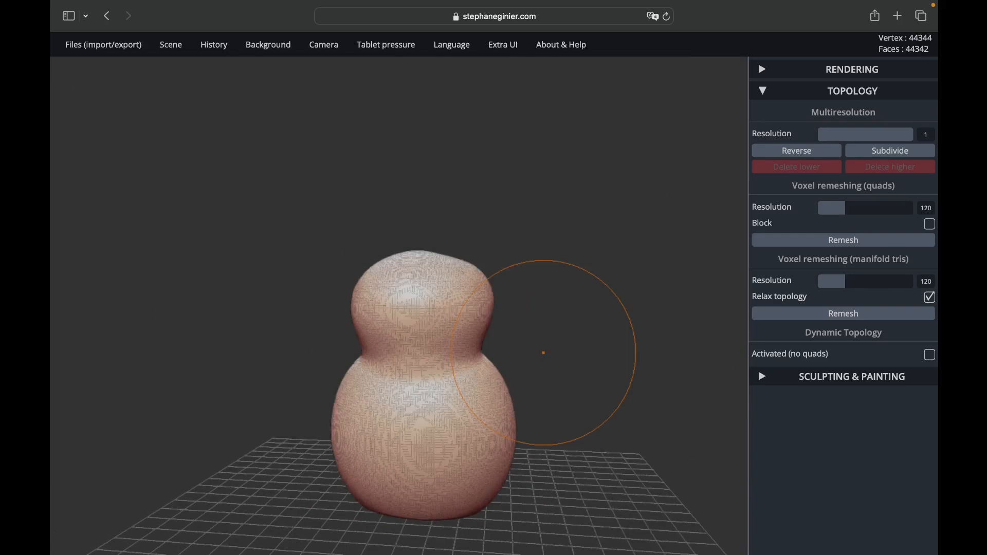
{"action": "left_click_drag", "start_coordinate": [516, 423], "coordinate": [533, 421]}
{"action": "mouse_move", "coordinate": [608, 399]}
{"action": "left_mouse_down"}
{"action": "mouse_move", "coordinate": [558, 375]}
{"action": "mouse_move", "coordinate": [540, 410]}
{"action": "left_mouse_up"}
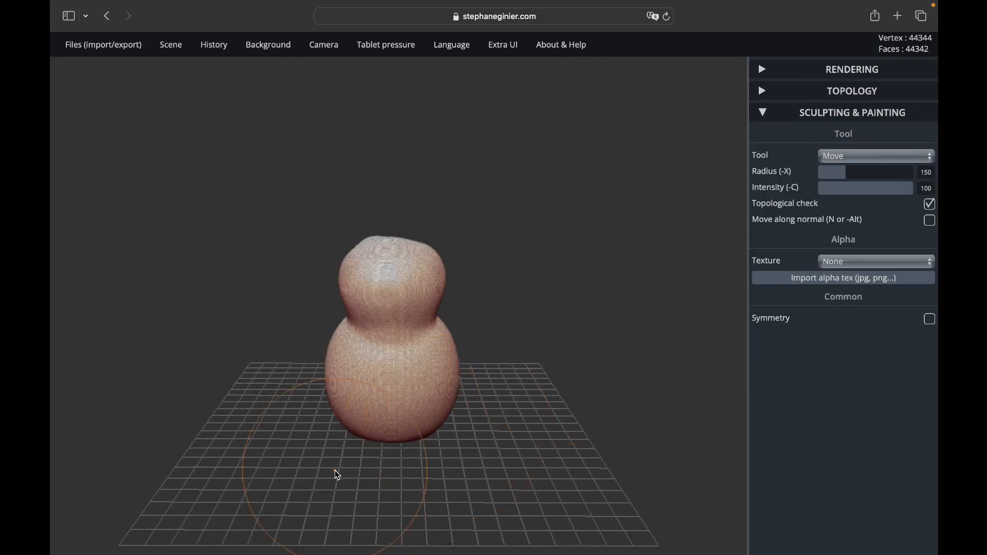
{"action": "left_click_drag", "start_coordinate": [334, 471], "coordinate": [498, 450]}
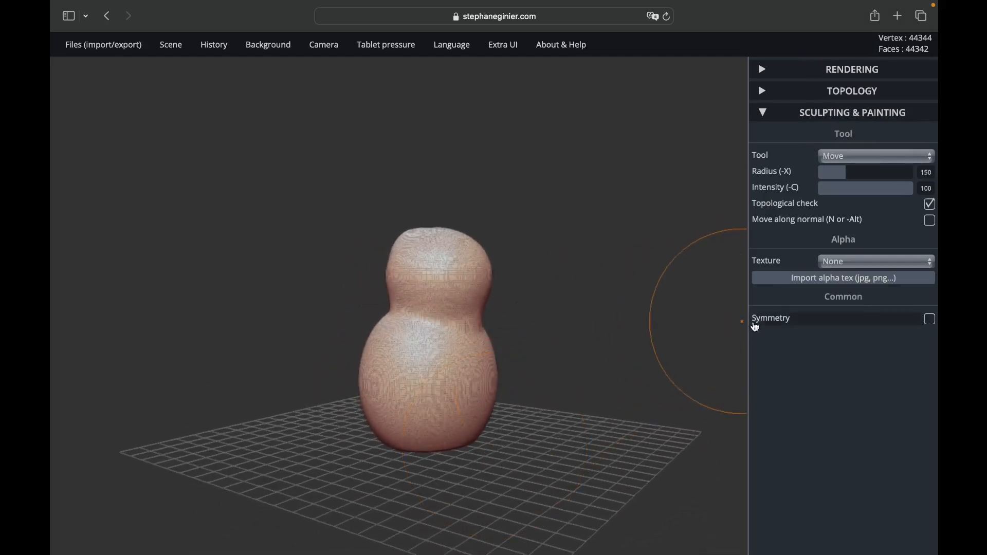
{"action": "left_click_drag", "start_coordinate": [845, 173], "coordinate": [834, 173]}
{"action": "scroll", "coordinate": [531, 499], "scroll_direction": "up", "scroll_amount": 5}
{"action": "left_click_drag", "start_coordinate": [476, 489], "coordinate": [576, 514]}
{"action": "scroll", "coordinate": [578, 514], "scroll_direction": "down", "scroll_amount": 5}
{"action": "left_click_drag", "start_coordinate": [652, 482], "coordinate": [322, 428]}
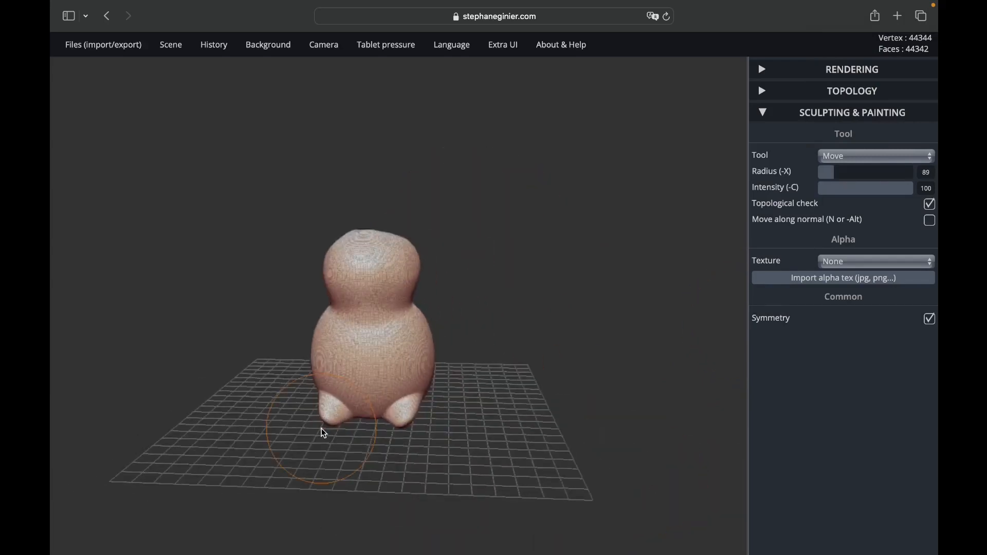
Step: Reduce the Move tool's radius to 56 and stretch the two stubs outward into rounded feet resting near the grid
{"action": "scroll", "coordinate": [324, 437], "scroll_direction": "up", "scroll_amount": 3}
{"action": "scroll", "coordinate": [327, 484], "scroll_direction": "up", "scroll_amount": 5}
{"action": "mouse_move", "coordinate": [504, 455]}
{"action": "left_mouse_down"}
{"action": "mouse_move", "coordinate": [525, 486]}
{"action": "mouse_move", "coordinate": [528, 475]}
{"action": "mouse_move", "coordinate": [524, 497]}
{"action": "left_mouse_up"}
{"action": "left_click", "coordinate": [828, 173]}
{"action": "scroll", "coordinate": [530, 494], "scroll_direction": "down", "scroll_amount": 5}
{"action": "left_click_drag", "start_coordinate": [529, 488], "coordinate": [421, 451]}
{"action": "scroll", "coordinate": [421, 450], "scroll_direction": "up", "scroll_amount": 5}
{"action": "left_click_drag", "start_coordinate": [386, 403], "coordinate": [390, 397]}
{"action": "left_click_drag", "start_coordinate": [412, 452], "coordinate": [538, 441]}
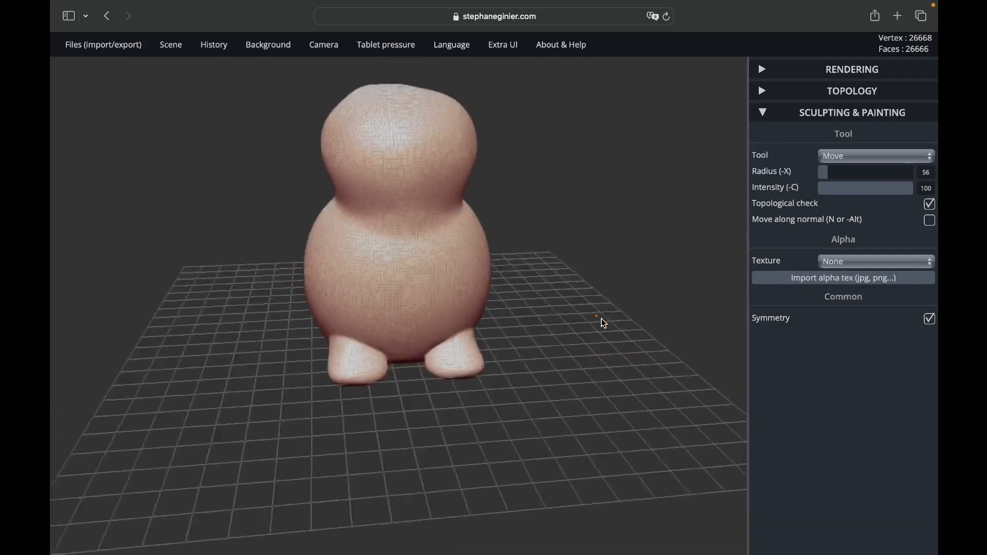
{"action": "left_click_drag", "start_coordinate": [601, 322], "coordinate": [540, 304]}
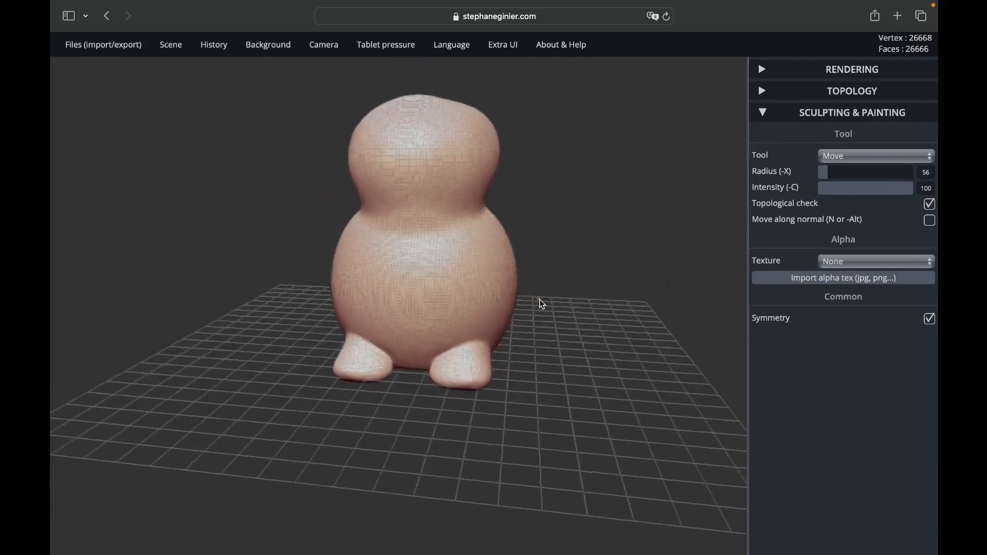
Step: Inspect the stretched mesh on the foot and remesh the figure into quads at resolution 120
{"action": "scroll", "coordinate": [457, 372], "scroll_direction": "up", "scroll_amount": 10}
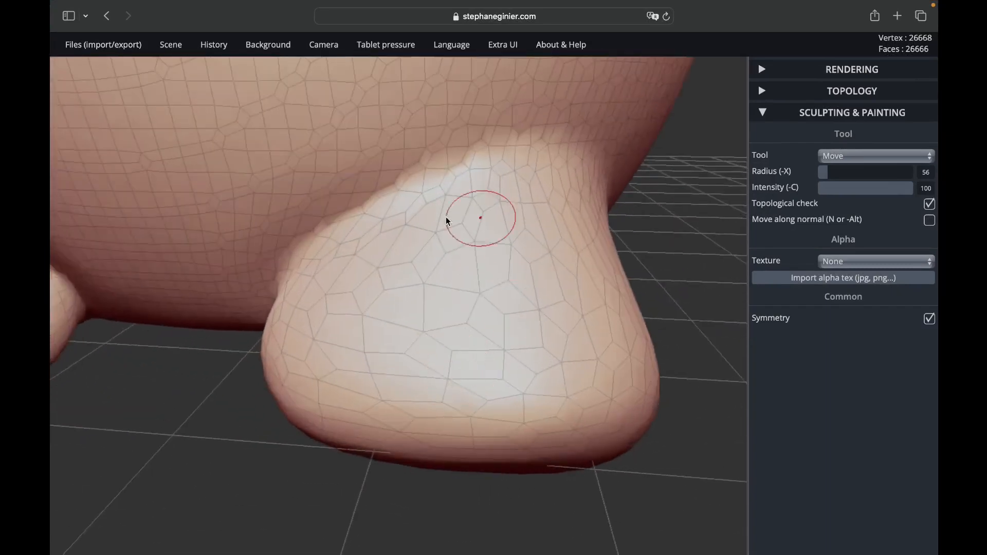
{"action": "left_click", "coordinate": [768, 92]}
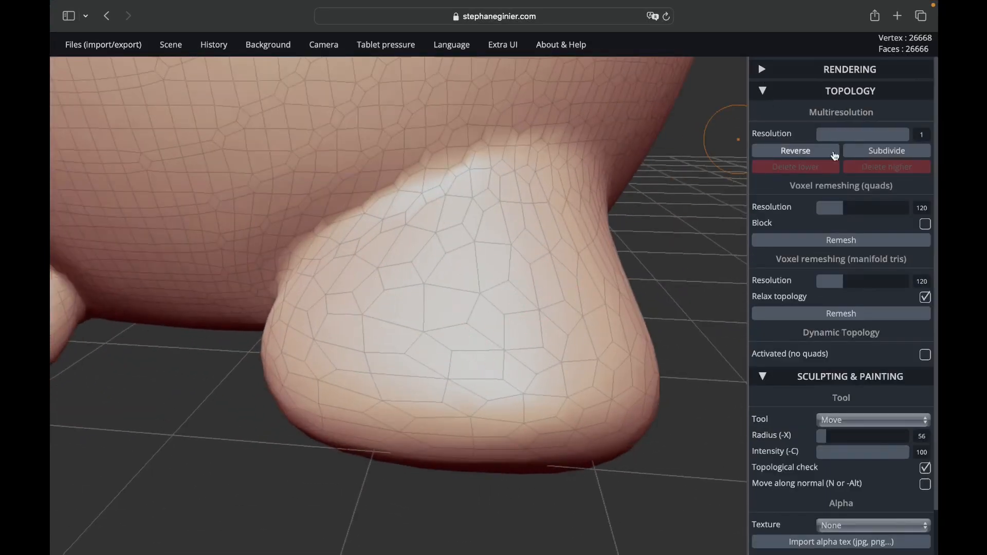
{"action": "left_click", "coordinate": [856, 240]}
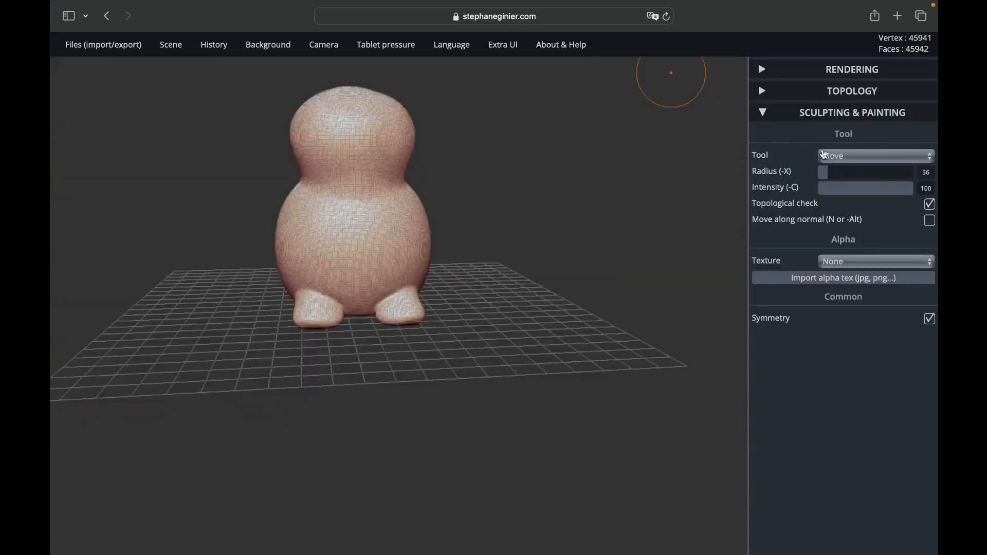
Step: Try to scale the whole figure vertically with the Transform tool
{"action": "left_click", "coordinate": [828, 160]}
{"action": "left_click", "coordinate": [836, 194]}
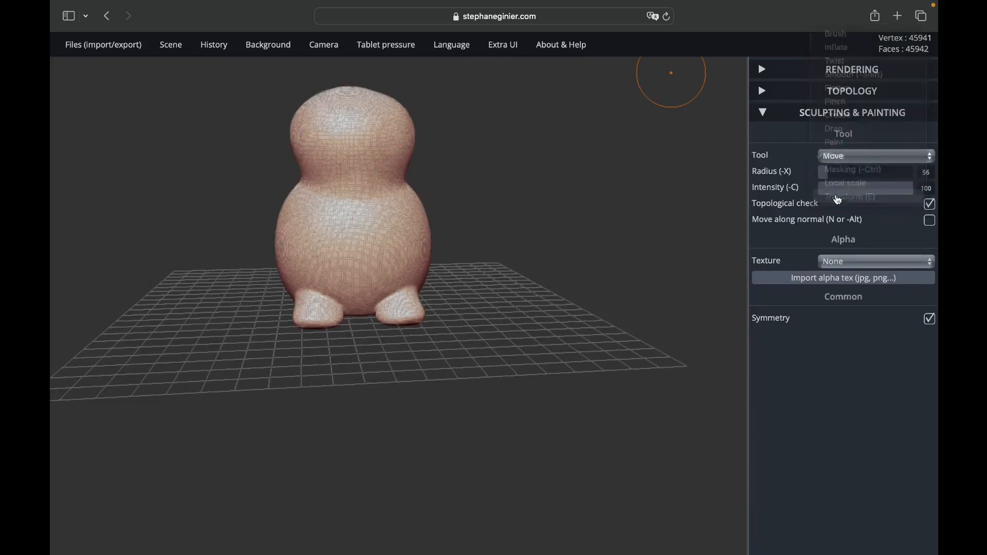
{"action": "scroll", "coordinate": [479, 205], "scroll_direction": "up", "scroll_amount": 5}
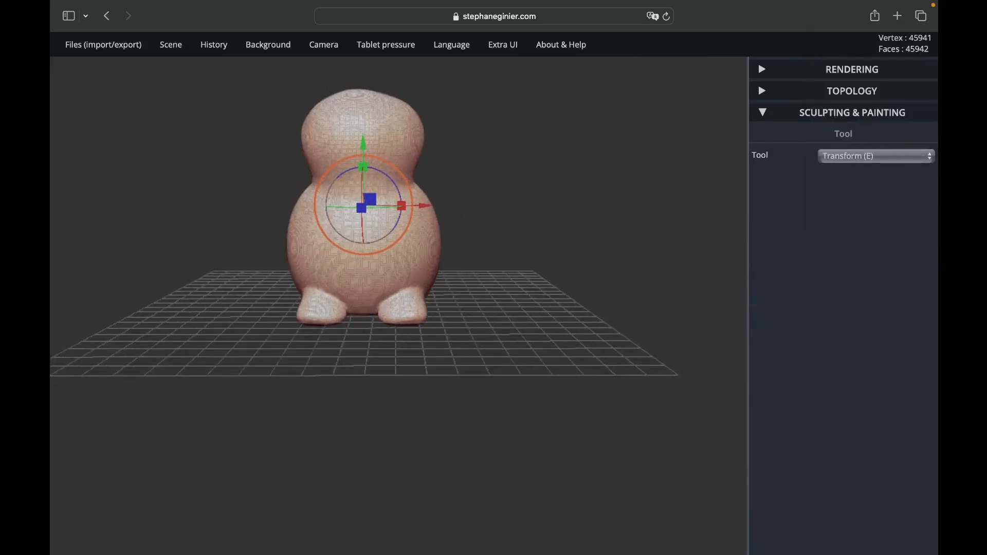
{"action": "scroll", "coordinate": [463, 216], "scroll_direction": "down", "scroll_amount": 2}
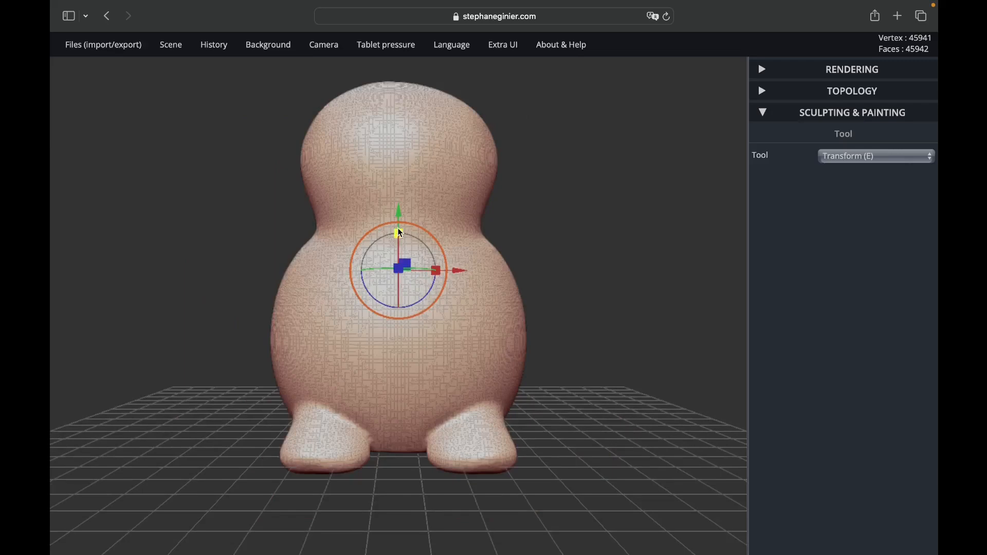
{"action": "left_click_drag", "start_coordinate": [399, 234], "coordinate": [400, 233]}
{"action": "scroll", "coordinate": [595, 292], "scroll_direction": "down", "scroll_amount": 2}
{"action": "left_click_drag", "start_coordinate": [595, 291], "coordinate": [611, 304]}
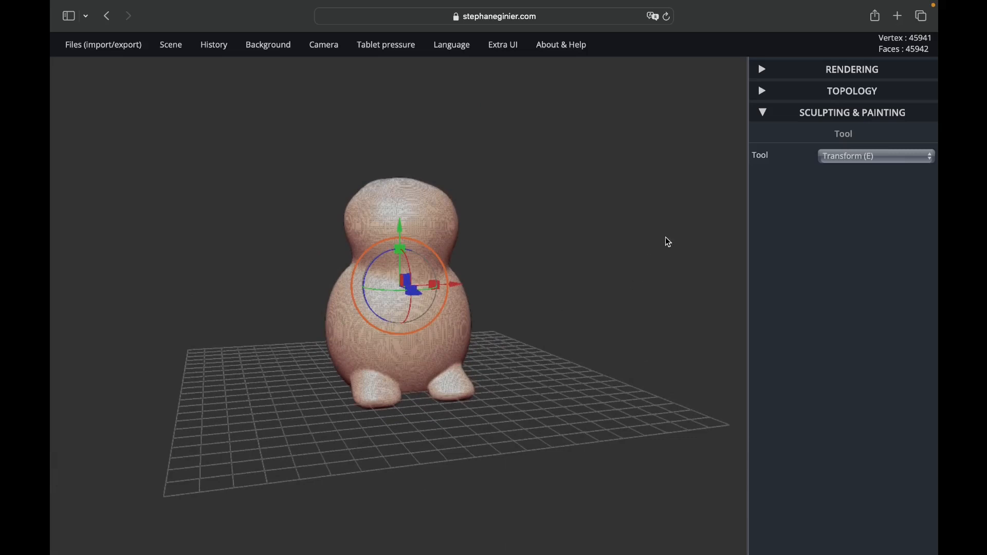
Step: Pull two mirrored arms down and outward from the sides of the upper body using the Move tool at radius 50
{"action": "left_click", "coordinate": [844, 157]}
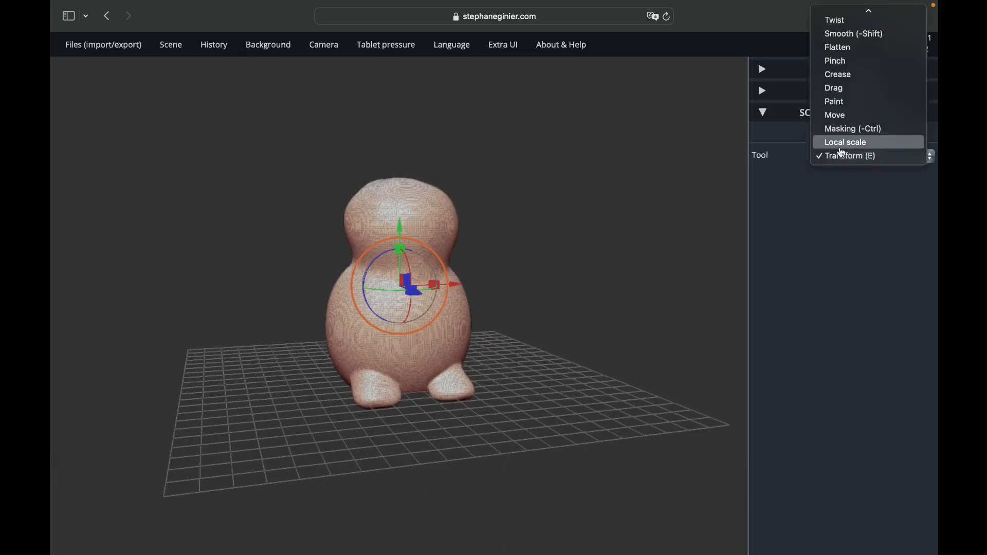
{"action": "left_click", "coordinate": [848, 114]}
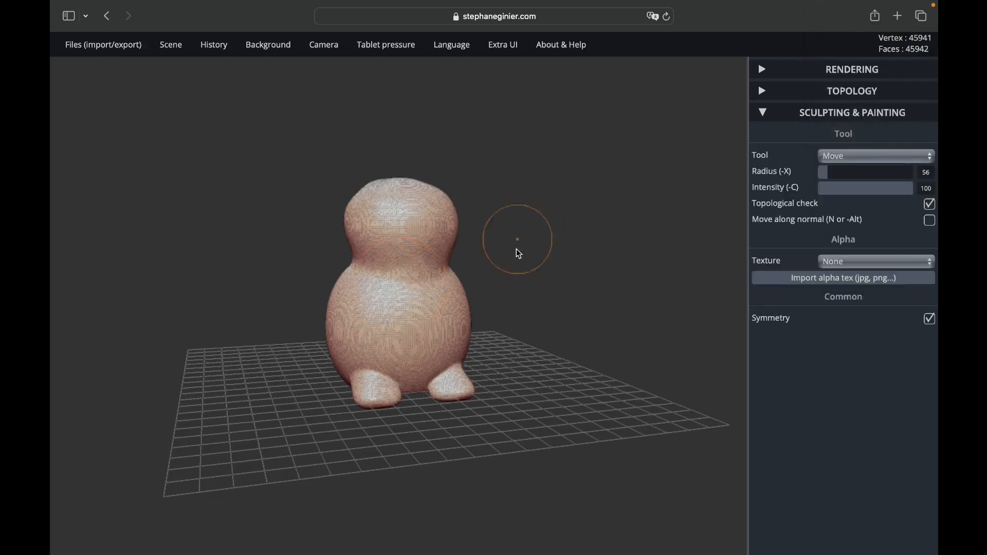
{"action": "mouse_move", "coordinate": [516, 249]}
{"action": "left_mouse_down"}
{"action": "mouse_move", "coordinate": [349, 291]}
{"action": "mouse_move", "coordinate": [305, 338]}
{"action": "mouse_move", "coordinate": [462, 387]}
{"action": "mouse_move", "coordinate": [545, 390]}
{"action": "left_mouse_up"}
{"action": "left_click_drag", "start_coordinate": [365, 367], "coordinate": [214, 361]}
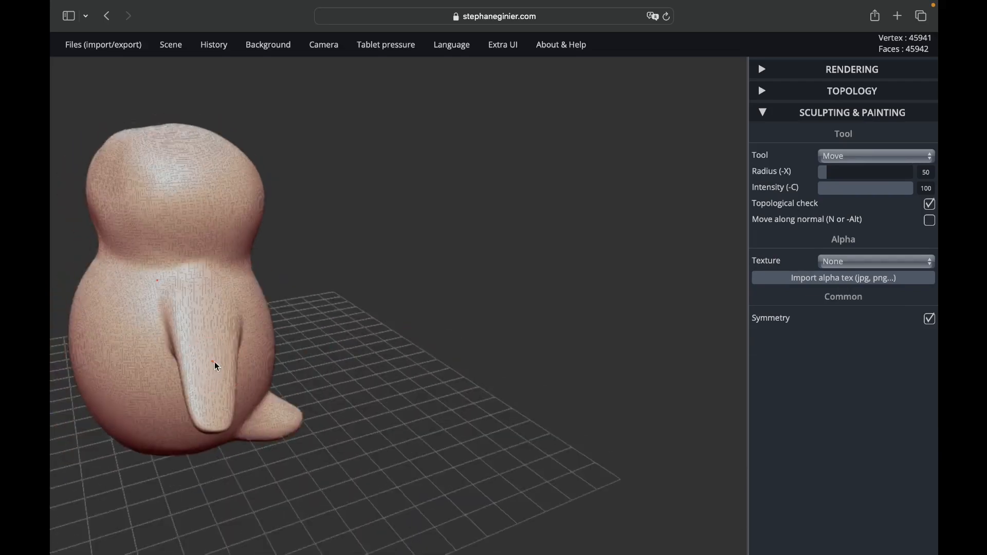
Step: Check the stretched mesh on the arms and remesh the figure into quads at resolution 120
{"action": "scroll", "coordinate": [215, 362], "scroll_direction": "down", "scroll_amount": 5}
{"action": "left_click_drag", "start_coordinate": [627, 339], "coordinate": [503, 330]}
{"action": "scroll", "coordinate": [226, 331], "scroll_direction": "up", "scroll_amount": 10}
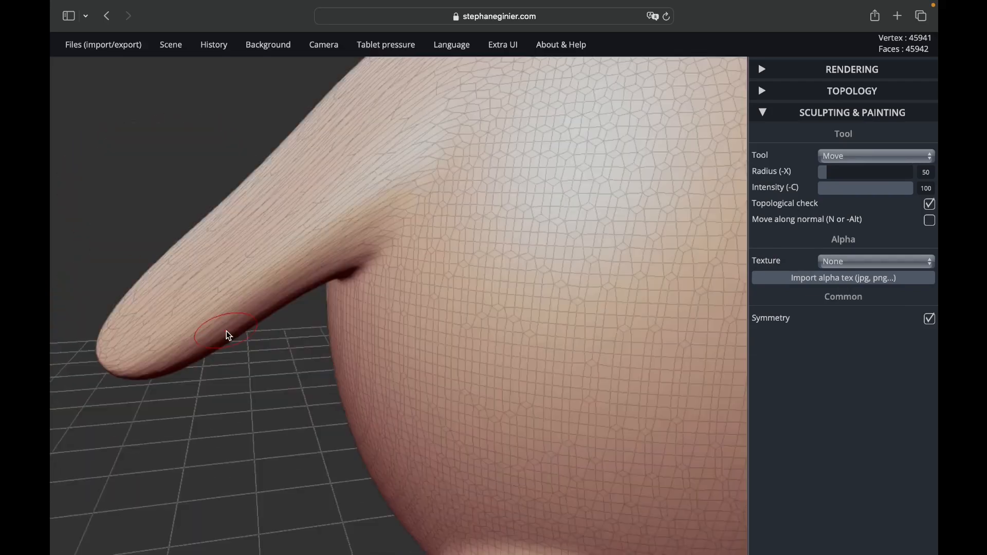
{"action": "left_click_drag", "start_coordinate": [227, 331], "coordinate": [382, 368]}
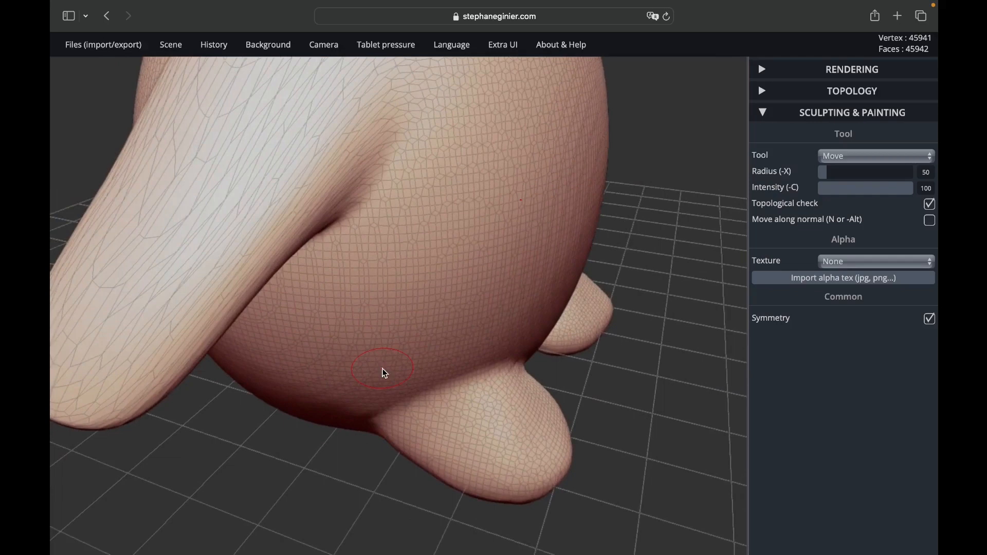
{"action": "left_click", "coordinate": [765, 92]}
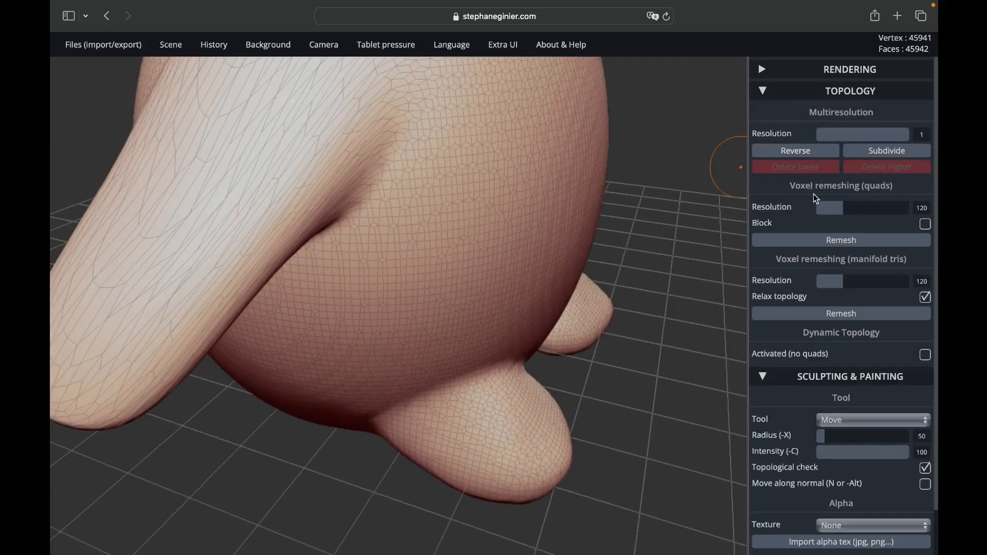
{"action": "left_click", "coordinate": [826, 240]}
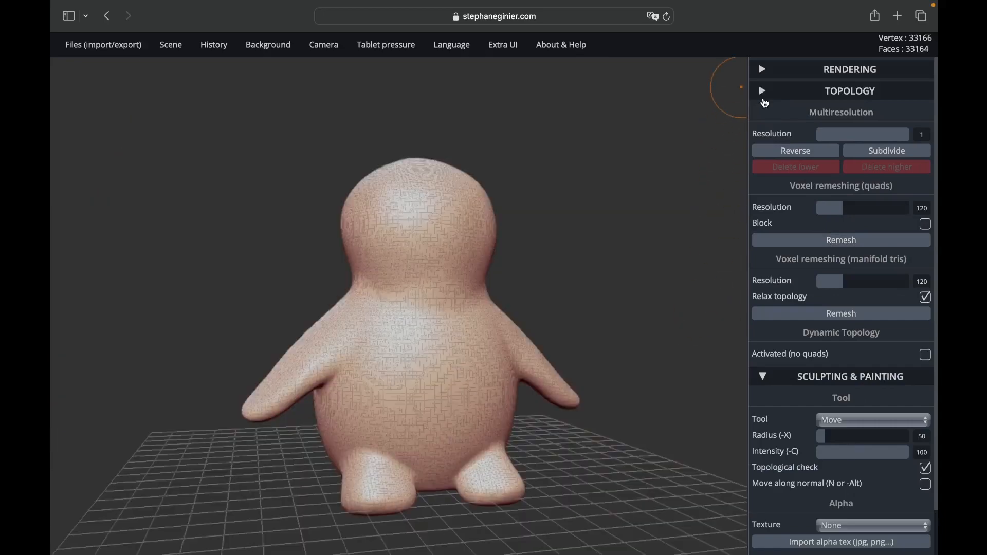
{"action": "left_click", "coordinate": [765, 93]}
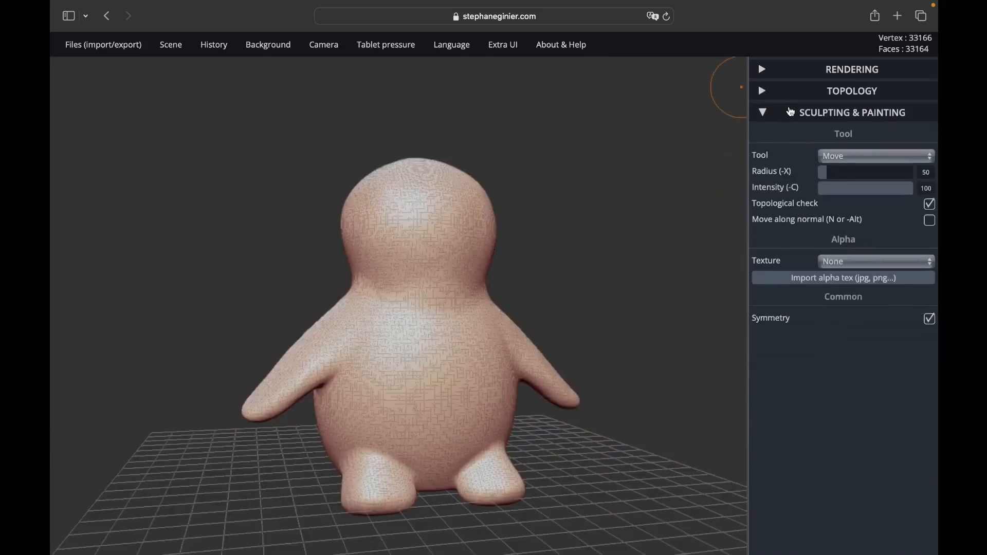
Step: Switch to the Brush tool with Negative enabled and symmetry disabled, ready to carve at the neck
{"action": "left_click", "coordinate": [833, 164]}
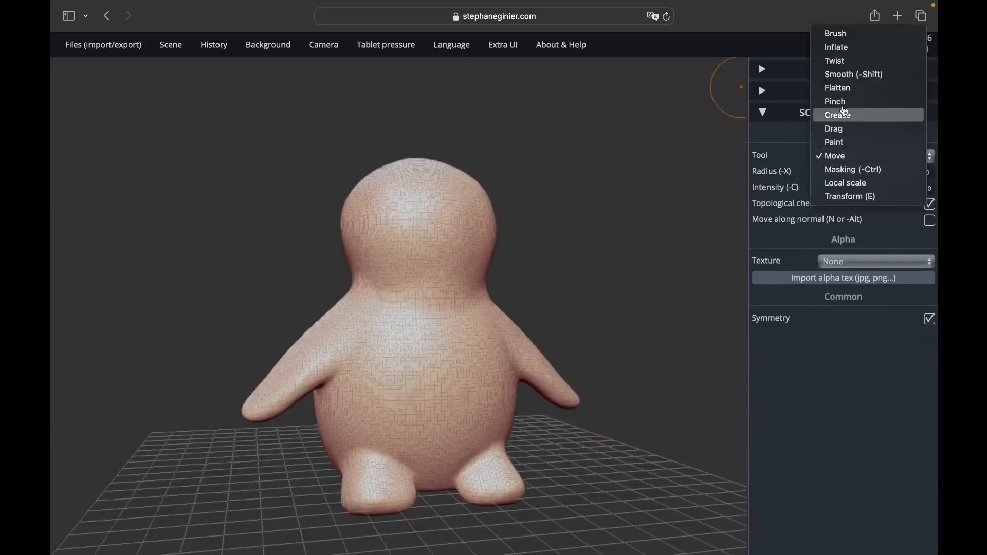
{"action": "left_click", "coordinate": [846, 37]}
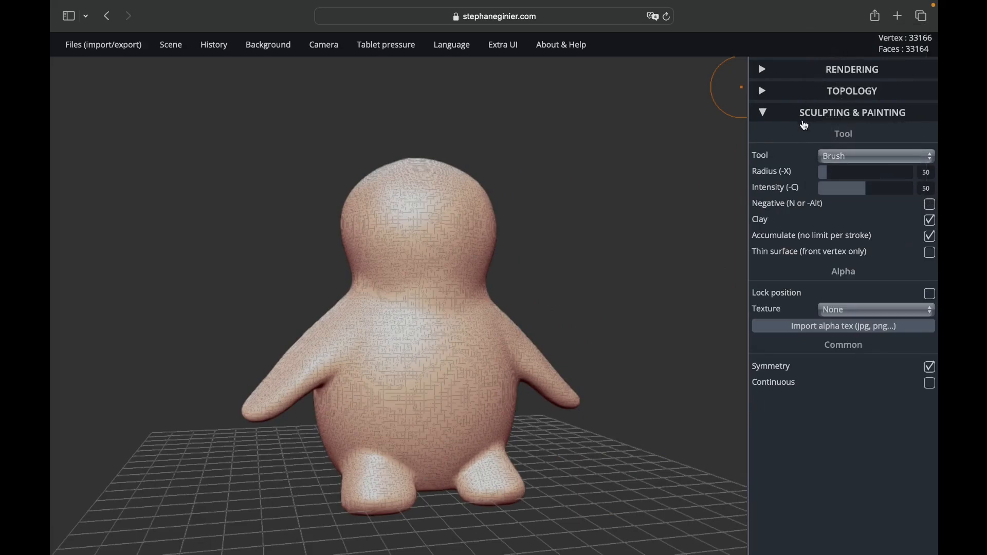
{"action": "left_click", "coordinate": [930, 204]}
{"action": "left_click", "coordinate": [929, 367]}
{"action": "scroll", "coordinate": [463, 278], "scroll_direction": "up", "scroll_amount": 5}
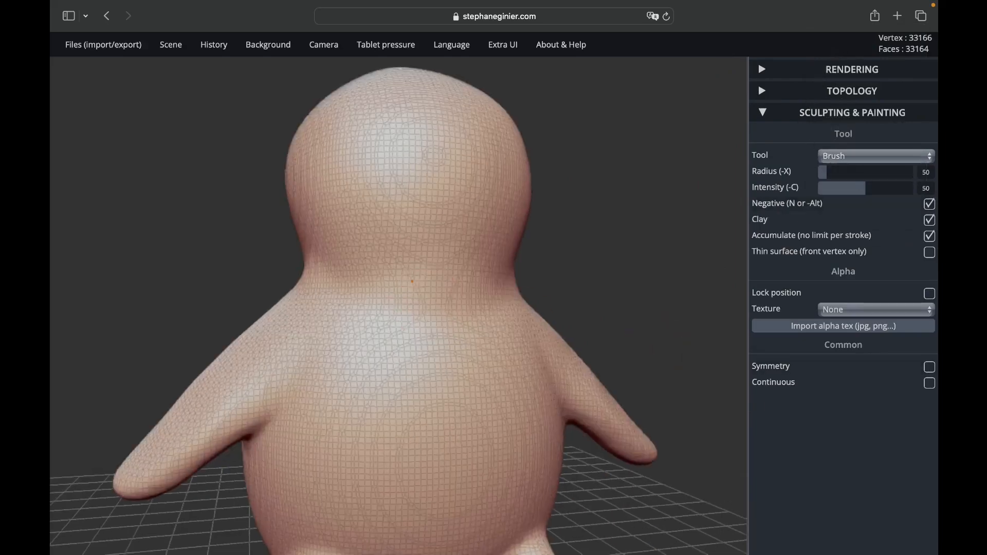
Step: Try to carve a groove around the neck with the Brush at intensity 50, and undo the strokes
{"action": "left_click_drag", "start_coordinate": [406, 272], "coordinate": [517, 282]}
{"action": "left_click_drag", "start_coordinate": [669, 298], "coordinate": [560, 306]}
{"action": "left_click_drag", "start_coordinate": [605, 267], "coordinate": [448, 285]}
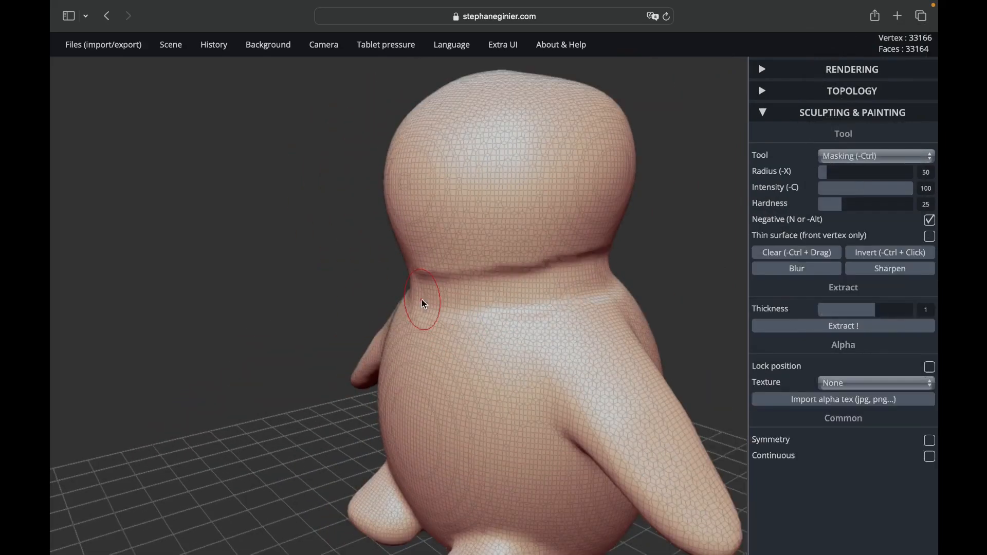
{"action": "key", "text": "ctrl+z"}
{"action": "key", "text": "ctrl+z"}
Step: Set the Brush intensity to 23 and carve a soft groove around the neck between head and body
{"action": "left_click_drag", "start_coordinate": [866, 189], "coordinate": [840, 189]}
{"action": "mouse_move", "coordinate": [442, 269]}
{"action": "left_mouse_down"}
{"action": "mouse_move", "coordinate": [571, 273]}
{"action": "mouse_move", "coordinate": [410, 268]}
{"action": "left_mouse_up"}
{"action": "left_click_drag", "start_coordinate": [360, 257], "coordinate": [554, 222]}
{"action": "scroll", "coordinate": [554, 222], "scroll_direction": "down", "scroll_amount": 5}
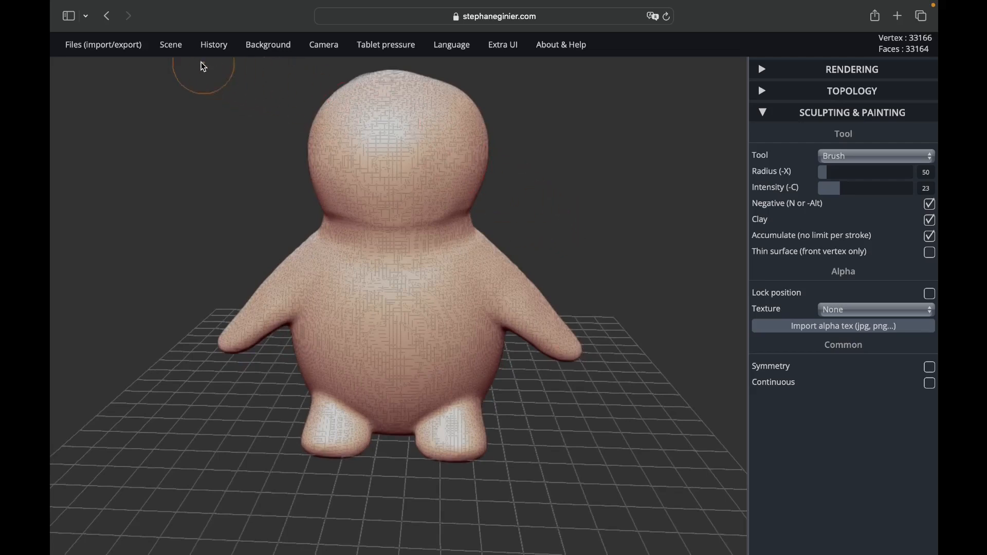
Step: Add a sphere to the scene, raise it into the head and scale it to roughly the head's size with Transform
{"action": "mouse_move", "coordinate": [186, 50]}
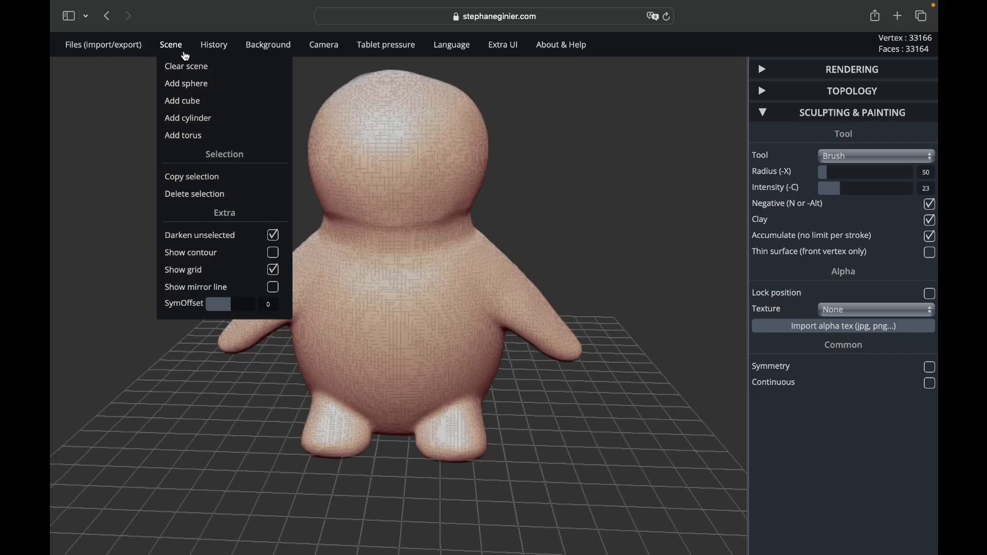
{"action": "left_click", "coordinate": [194, 87]}
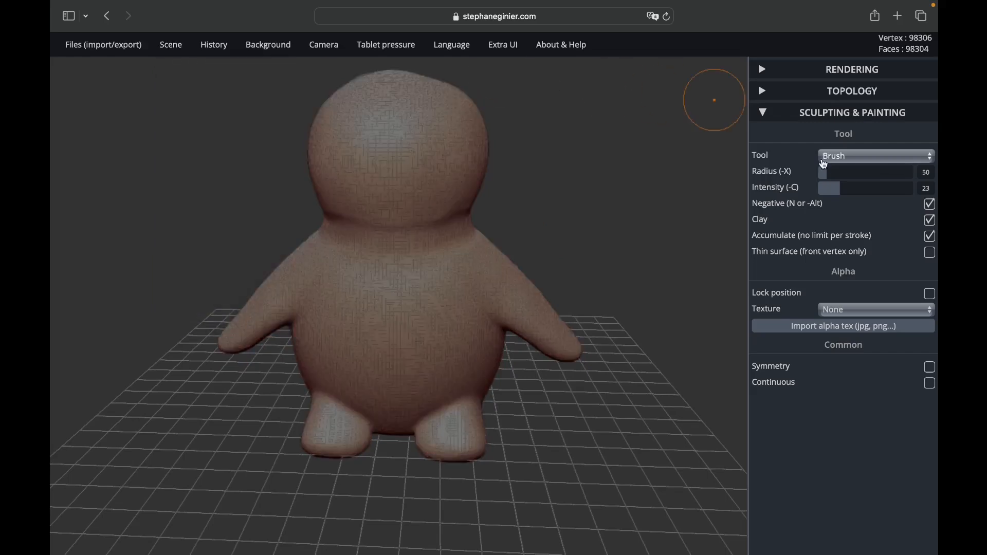
{"action": "left_click", "coordinate": [841, 157]}
{"action": "left_click", "coordinate": [854, 317]}
{"action": "left_click_drag", "start_coordinate": [398, 248], "coordinate": [395, 99]}
{"action": "left_click_drag", "start_coordinate": [444, 131], "coordinate": [432, 134]}
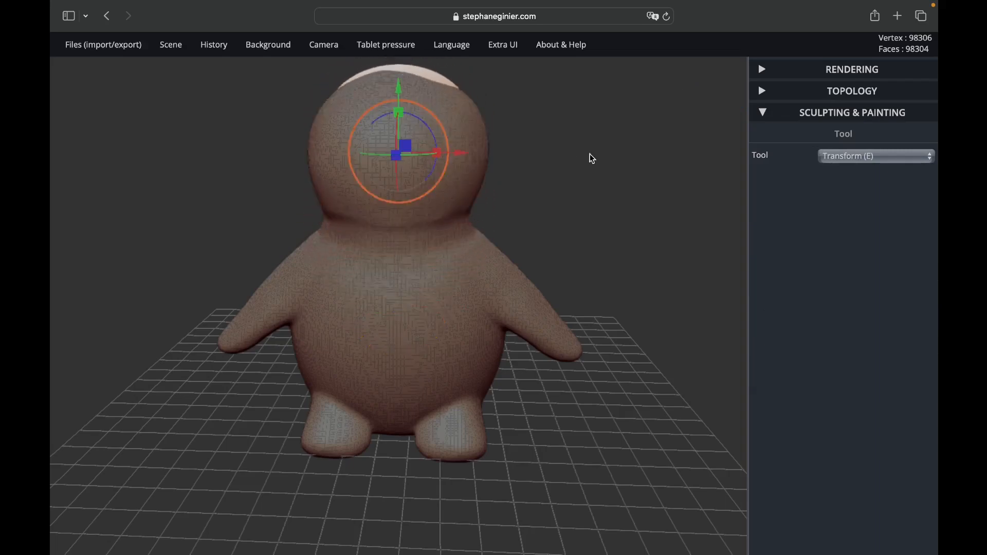
Step: Adjust the sphere's depth and height from the side so it sits within the head as a rounding guide
{"action": "left_click_drag", "start_coordinate": [590, 153], "coordinate": [411, 169]}
{"action": "left_click_drag", "start_coordinate": [341, 168], "coordinate": [320, 173]}
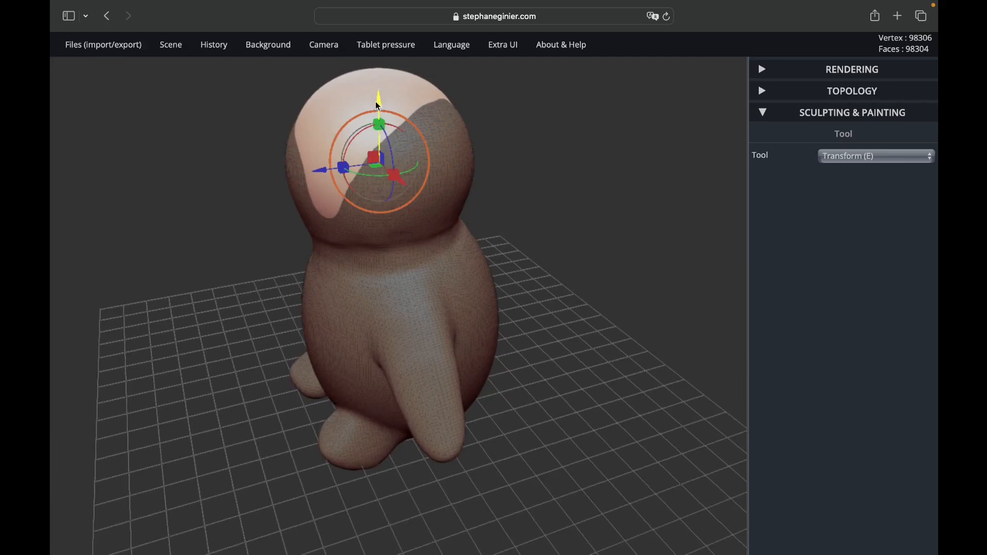
{"action": "left_click_drag", "start_coordinate": [376, 99], "coordinate": [375, 101]}
{"action": "left_click_drag", "start_coordinate": [277, 169], "coordinate": [204, 210]}
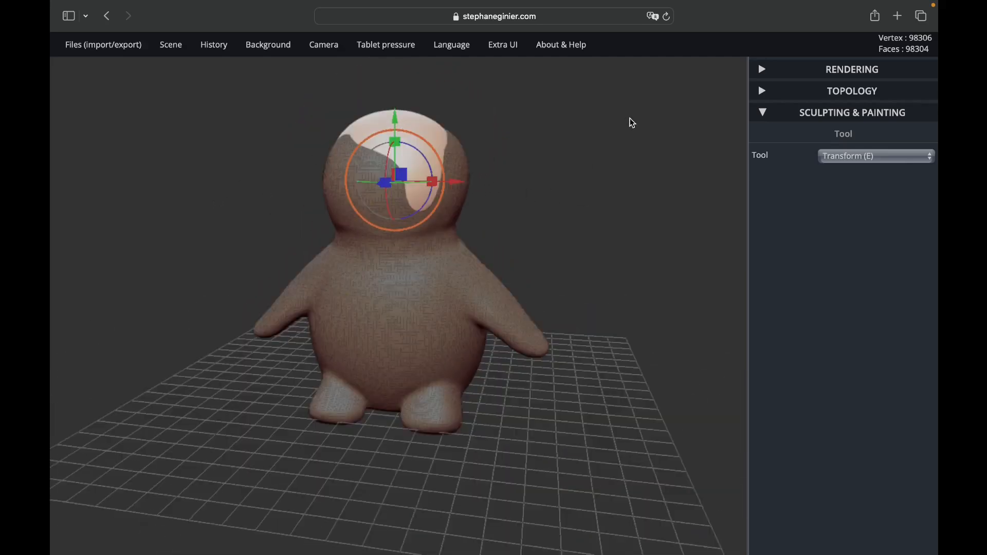
Step: Switch to the Brush tool, turn off Negative and select the figure's mesh instead of the sphere
{"action": "left_click", "coordinate": [855, 156]}
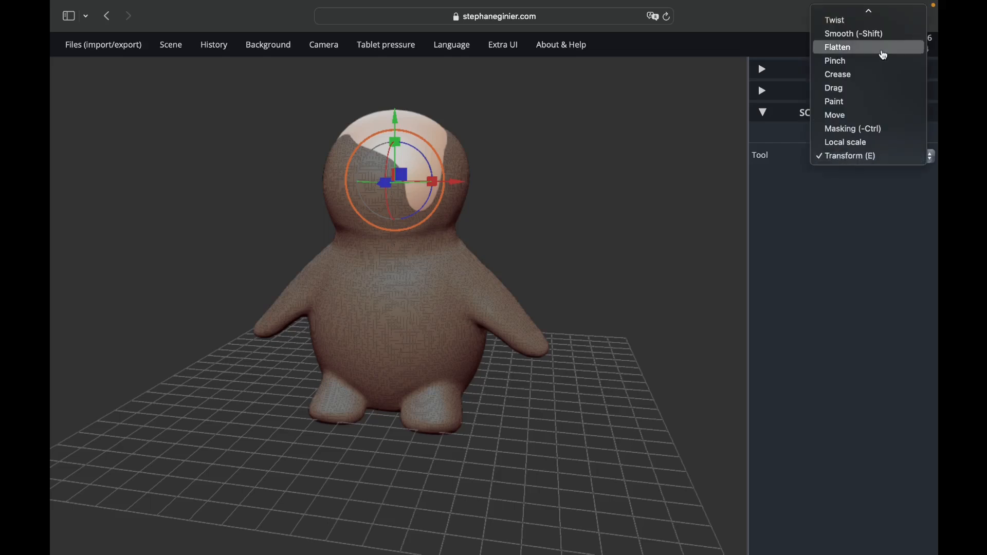
{"action": "left_click", "coordinate": [859, 17]}
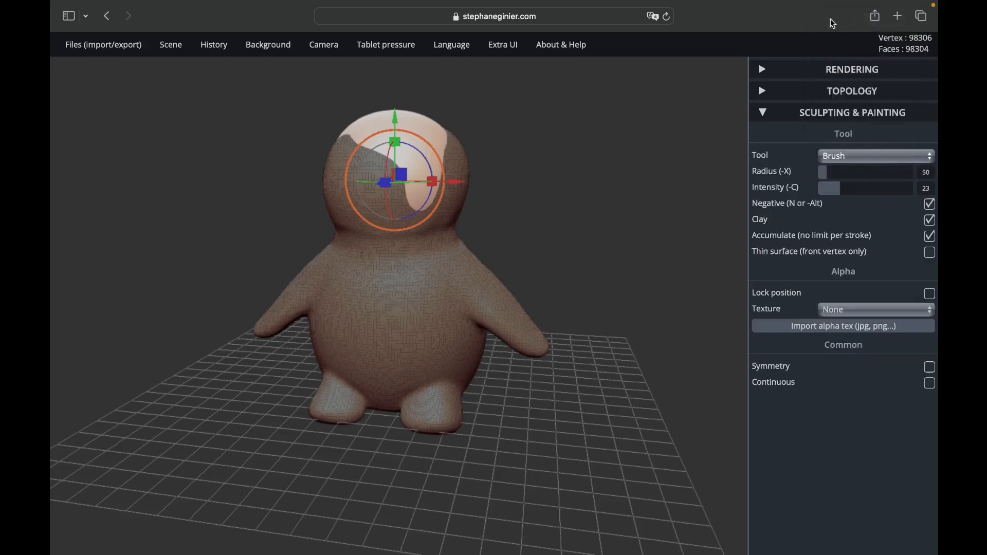
{"action": "scroll", "coordinate": [381, 167], "scroll_direction": "up", "scroll_amount": 6}
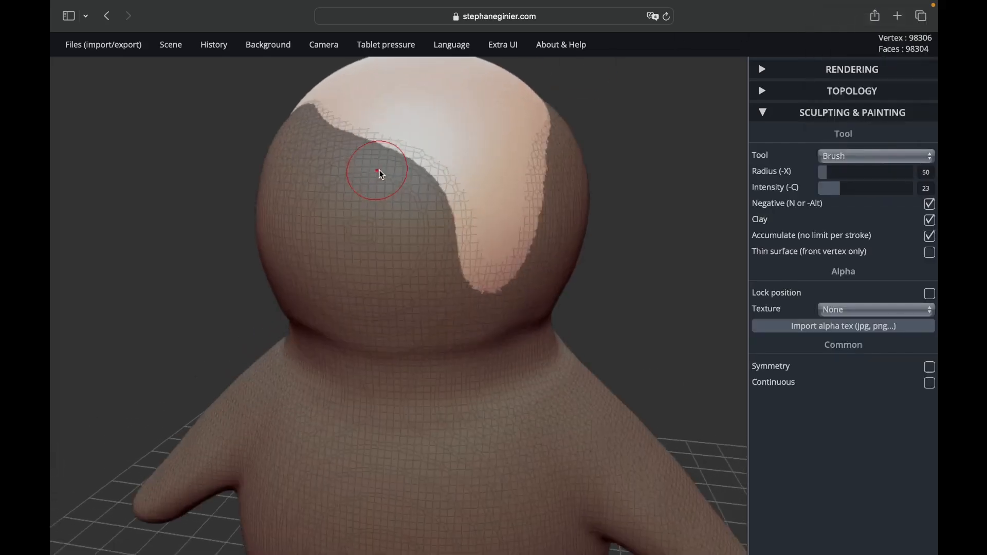
{"action": "scroll", "coordinate": [473, 188], "scroll_direction": "up", "scroll_amount": 1}
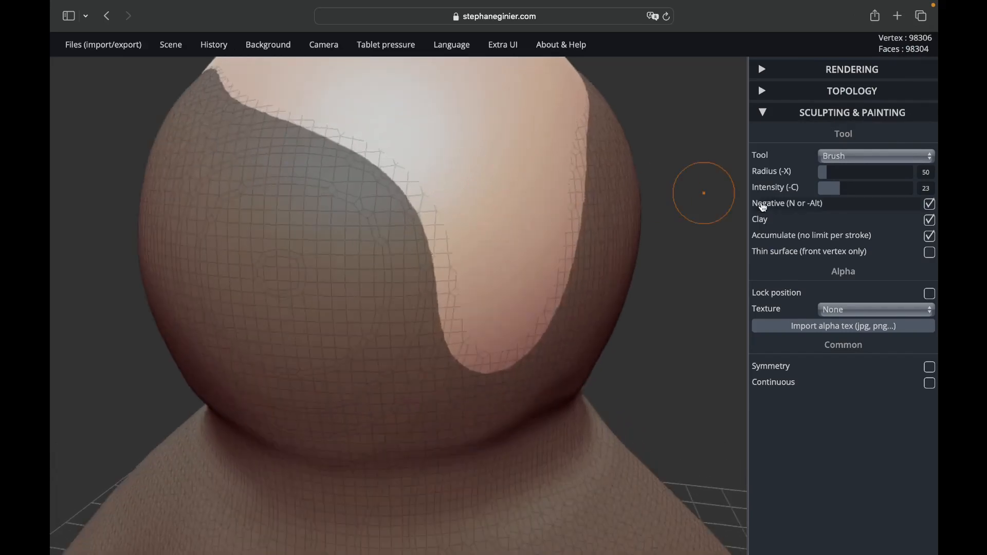
{"action": "left_click", "coordinate": [763, 207]}
{"action": "left_click", "coordinate": [533, 355]}
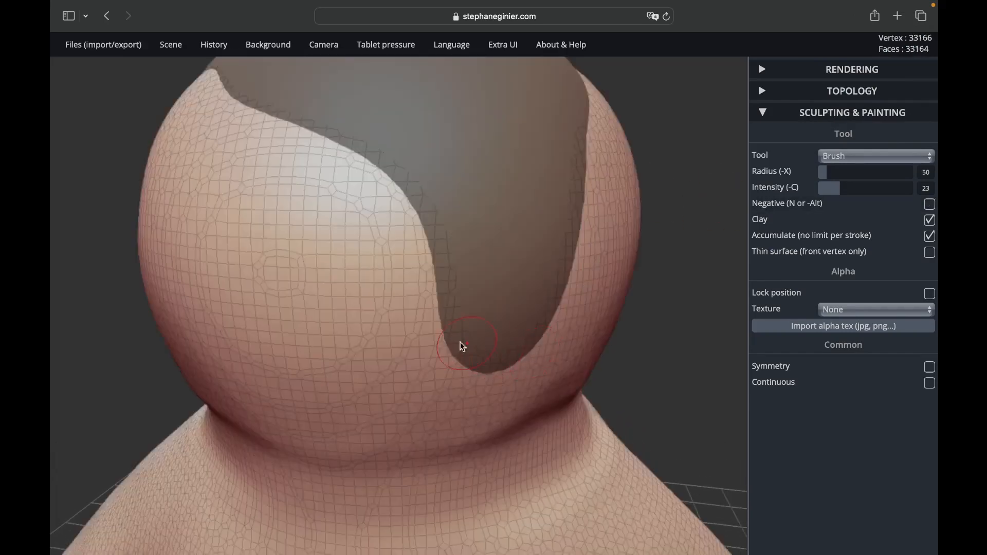
Step: Build up the head's surface with clay Brush strokes over the exposed sphere on the front and top
{"action": "mouse_move", "coordinate": [431, 346]}
{"action": "left_mouse_down"}
{"action": "mouse_move", "coordinate": [452, 309]}
{"action": "mouse_move", "coordinate": [493, 288]}
{"action": "mouse_move", "coordinate": [515, 246]}
{"action": "mouse_move", "coordinate": [467, 179]}
{"action": "left_mouse_up"}
{"action": "scroll", "coordinate": [467, 179], "scroll_direction": "down", "scroll_amount": 5}
{"action": "left_click_drag", "start_coordinate": [679, 103], "coordinate": [513, 64]}
{"action": "scroll", "coordinate": [513, 64], "scroll_direction": "up", "scroll_amount": 3}
{"action": "left_click_drag", "start_coordinate": [221, 131], "coordinate": [227, 280], "text": "alt"}
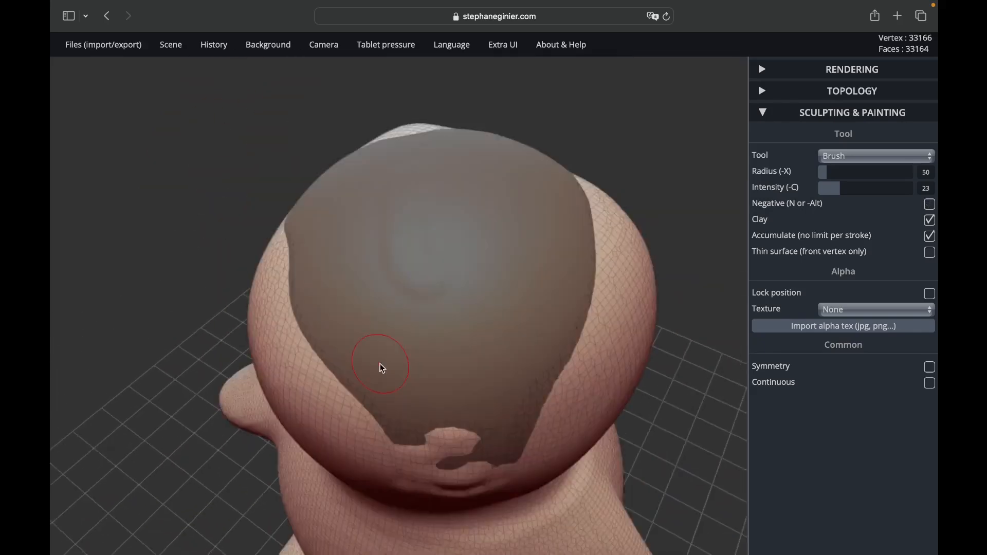
{"action": "left_click", "coordinate": [380, 363]}
{"action": "mouse_move", "coordinate": [324, 396]}
{"action": "left_mouse_down"}
{"action": "mouse_move", "coordinate": [432, 411]}
{"action": "mouse_move", "coordinate": [378, 391]}
{"action": "mouse_move", "coordinate": [448, 313]}
{"action": "mouse_move", "coordinate": [330, 320]}
{"action": "mouse_move", "coordinate": [363, 287]}
{"action": "mouse_move", "coordinate": [337, 247]}
{"action": "left_mouse_up"}
{"action": "mouse_move", "coordinate": [478, 224]}
{"action": "left_mouse_down"}
{"action": "mouse_move", "coordinate": [473, 205]}
{"action": "mouse_move", "coordinate": [578, 260]}
{"action": "mouse_move", "coordinate": [535, 378]}
{"action": "left_mouse_up"}
Step: Fill in the remaining areas around the head with Brush strokes until the guide sphere is covered on all sides
{"action": "scroll", "coordinate": [644, 363], "scroll_direction": "down", "scroll_amount": 5}
{"action": "left_click_drag", "start_coordinate": [643, 363], "coordinate": [465, 309]}
{"action": "left_click", "coordinate": [474, 433]}
{"action": "left_click_drag", "start_coordinate": [486, 426], "coordinate": [426, 350]}
{"action": "mouse_move", "coordinate": [372, 401]}
{"action": "left_mouse_down"}
{"action": "mouse_move", "coordinate": [394, 448]}
{"action": "mouse_move", "coordinate": [370, 334]}
{"action": "left_mouse_up"}
{"action": "mouse_move", "coordinate": [309, 324]}
{"action": "left_mouse_down"}
{"action": "mouse_move", "coordinate": [382, 345]}
{"action": "mouse_move", "coordinate": [457, 329]}
{"action": "left_mouse_up"}
{"action": "scroll", "coordinate": [437, 350], "scroll_direction": "up", "scroll_amount": 3}
{"action": "mouse_move", "coordinate": [437, 360]}
{"action": "left_mouse_down"}
{"action": "mouse_move", "coordinate": [419, 370]}
{"action": "mouse_move", "coordinate": [530, 329]}
{"action": "left_mouse_up"}
{"action": "scroll", "coordinate": [535, 355], "scroll_direction": "down", "scroll_amount": 4}
{"action": "mouse_move", "coordinate": [545, 381]}
{"action": "left_mouse_down"}
{"action": "mouse_move", "coordinate": [575, 400]}
{"action": "mouse_move", "coordinate": [463, 378]}
{"action": "left_mouse_up"}
{"action": "scroll", "coordinate": [428, 375], "scroll_direction": "up", "scroll_amount": 3}
{"action": "scroll", "coordinate": [522, 471], "scroll_direction": "down", "scroll_amount": 6}
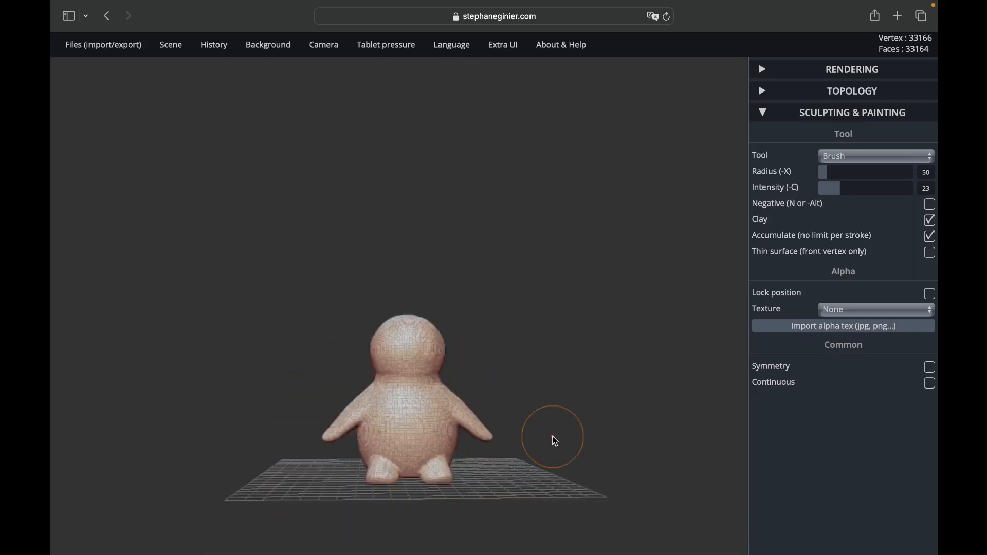
Step: Move the figure sideways along the red axis with the Transform tool, clear of the guide sphere
{"action": "left_click_drag", "start_coordinate": [553, 436], "coordinate": [381, 474]}
{"action": "scroll", "coordinate": [627, 354], "scroll_direction": "up", "scroll_amount": 2}
{"action": "left_click", "coordinate": [855, 159]}
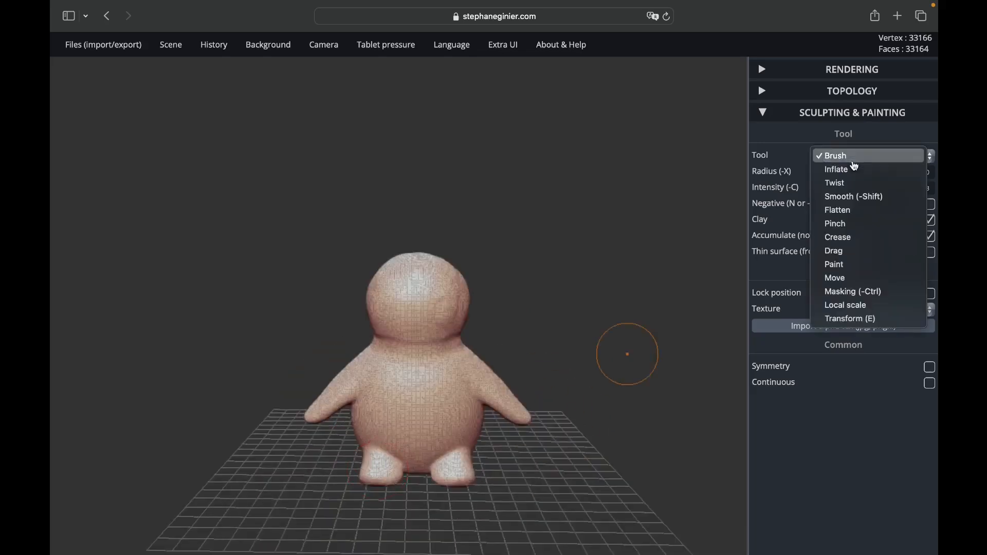
{"action": "left_click", "coordinate": [856, 319]}
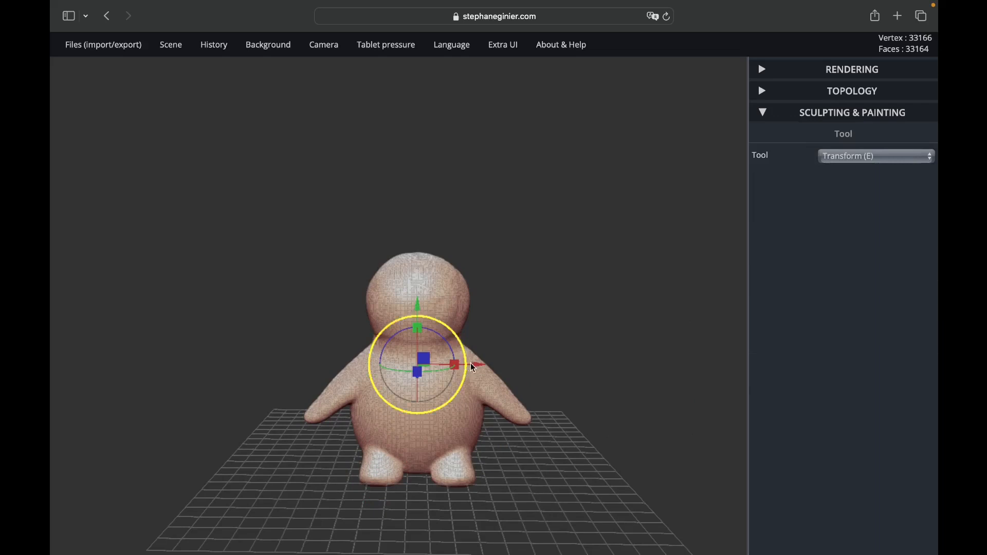
{"action": "left_click_drag", "start_coordinate": [469, 363], "coordinate": [624, 366]}
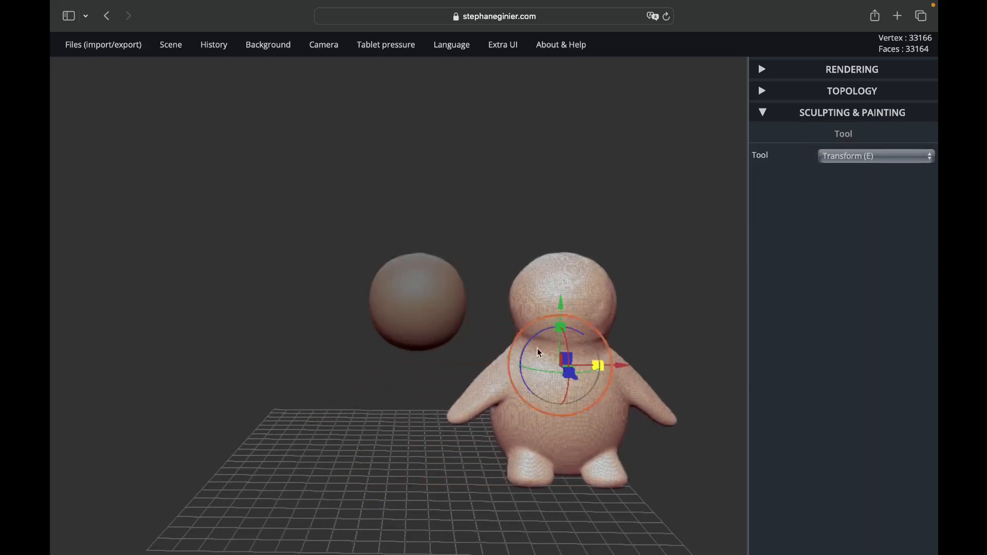
Step: Delete the guide sphere from the scene and move the figure back along the red axis to the middle of the grid
{"action": "left_click", "coordinate": [425, 311]}
{"action": "left_click", "coordinate": [168, 45]}
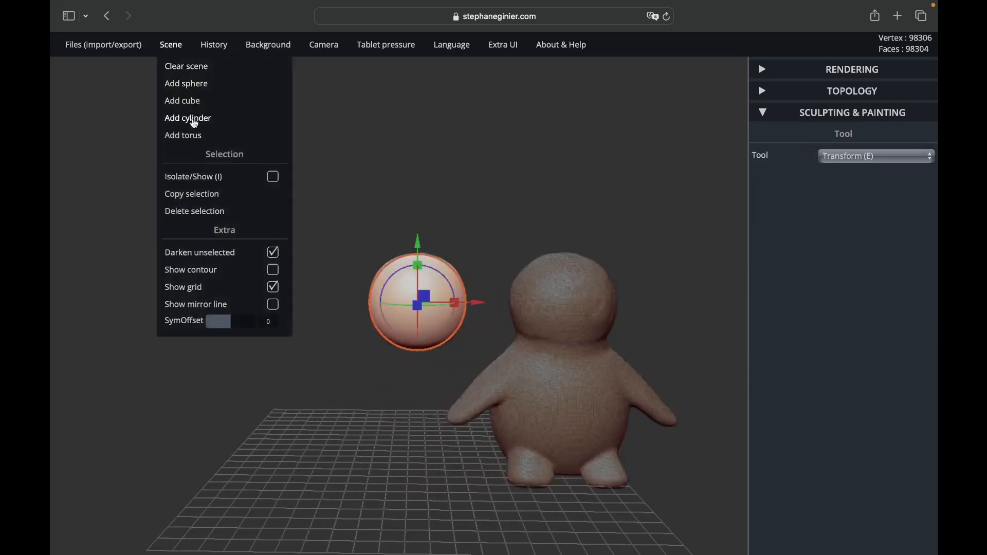
{"action": "left_click", "coordinate": [199, 213]}
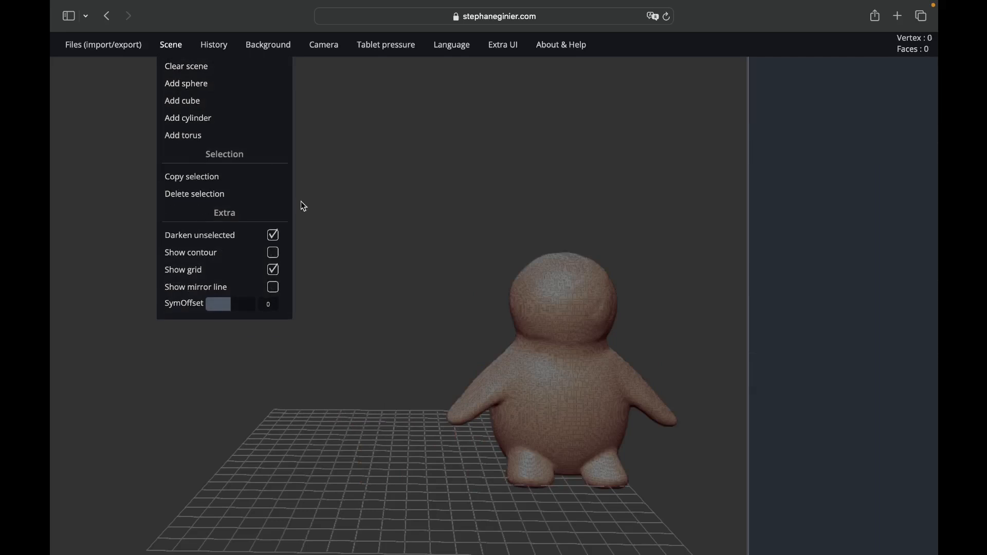
{"action": "left_click", "coordinate": [563, 322]}
{"action": "left_click_drag", "start_coordinate": [625, 365], "coordinate": [489, 391]}
{"action": "mouse_move", "coordinate": [647, 471]}
{"action": "left_mouse_down"}
{"action": "mouse_move", "coordinate": [458, 446]}
{"action": "mouse_move", "coordinate": [555, 469]}
{"action": "mouse_move", "coordinate": [661, 461]}
{"action": "left_mouse_up"}
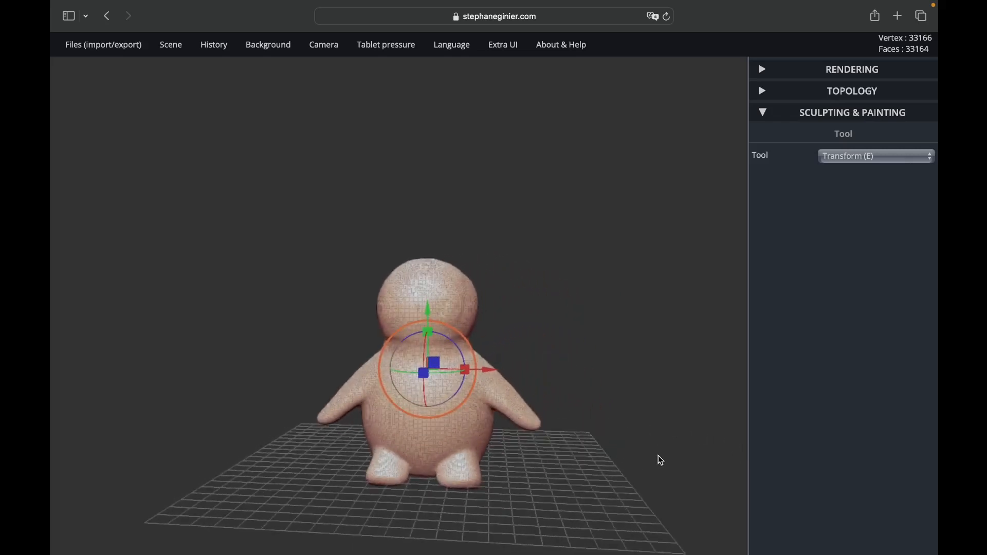
Step: Smooth the bumps on the head from several sides with the Smooth tool at radius 50 and intensity 43
{"action": "left_click", "coordinate": [823, 162]}
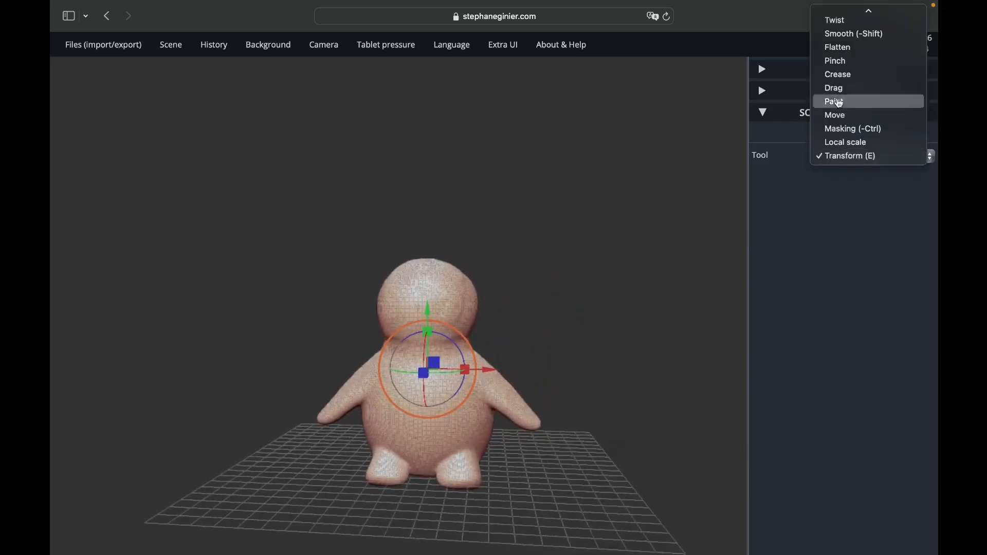
{"action": "left_click", "coordinate": [849, 34]}
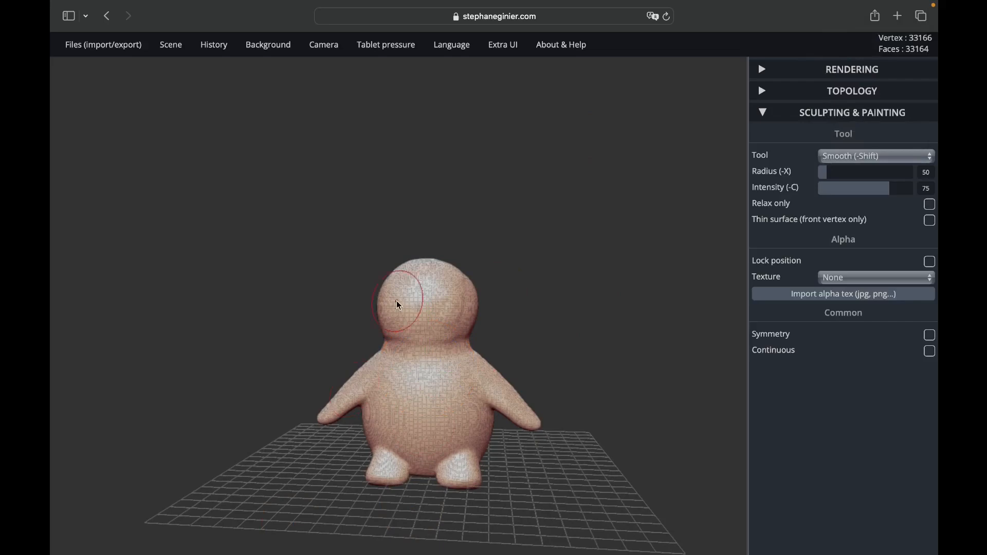
{"action": "scroll", "coordinate": [421, 295], "scroll_direction": "up", "scroll_amount": 5}
{"action": "scroll", "coordinate": [420, 298], "scroll_direction": "up", "scroll_amount": 5}
{"action": "left_click", "coordinate": [859, 188]}
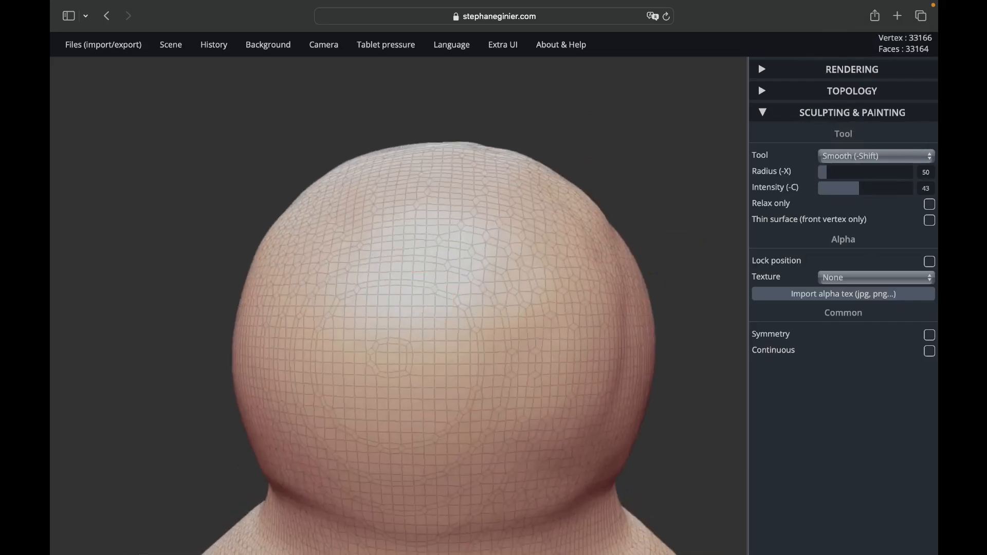
{"action": "scroll", "coordinate": [597, 410], "scroll_direction": "down", "scroll_amount": 3}
{"action": "mouse_move", "coordinate": [563, 230]}
{"action": "left_mouse_down"}
{"action": "mouse_move", "coordinate": [289, 352]}
{"action": "mouse_move", "coordinate": [331, 378]}
{"action": "left_mouse_up"}
{"action": "scroll", "coordinate": [330, 378], "scroll_direction": "up", "scroll_amount": 3}
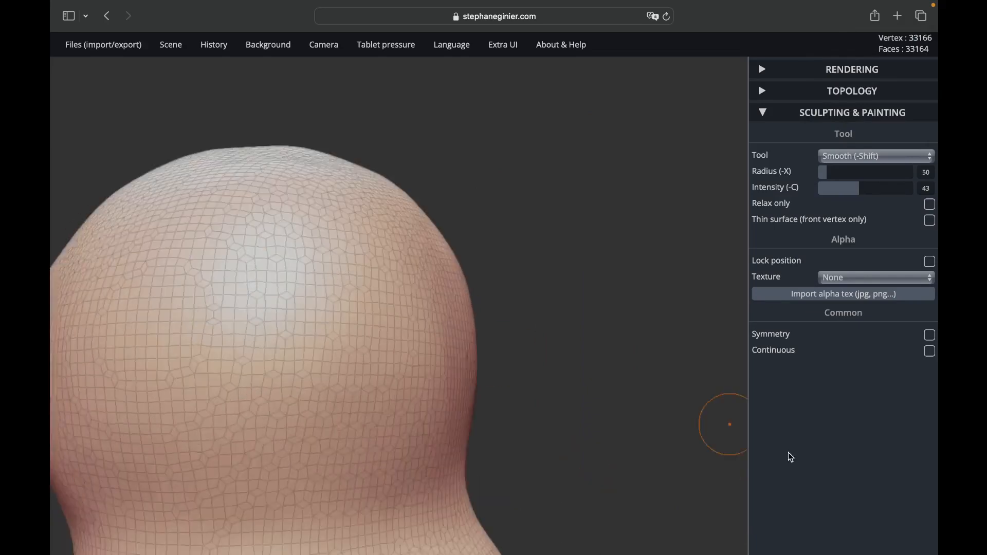
{"action": "scroll", "coordinate": [397, 315], "scroll_direction": "down", "scroll_amount": 5}
{"action": "left_click_drag", "start_coordinate": [437, 216], "coordinate": [547, 526]}
{"action": "scroll", "coordinate": [665, 332], "scroll_direction": "down", "scroll_amount": 5}
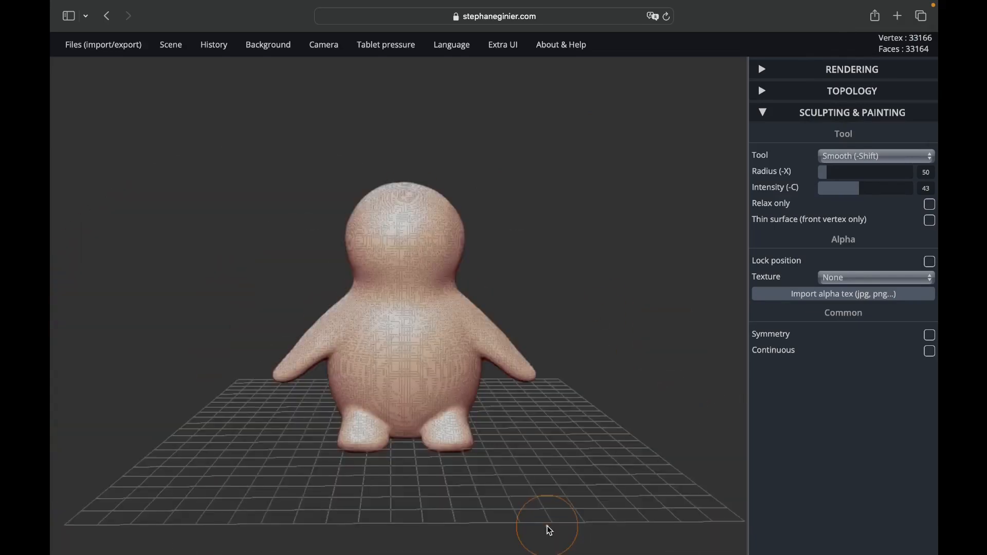
{"action": "left_click_drag", "start_coordinate": [547, 526], "coordinate": [483, 416]}
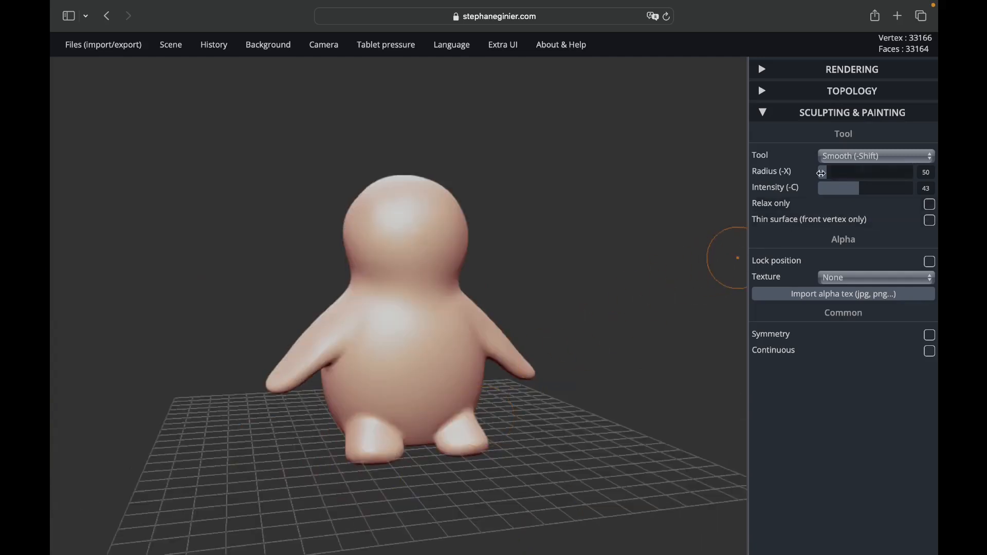
Step: Slim the upper parts of both feet with symmetric negative Inflate strokes at radius 31 and intensity 14
{"action": "left_click", "coordinate": [840, 157]}
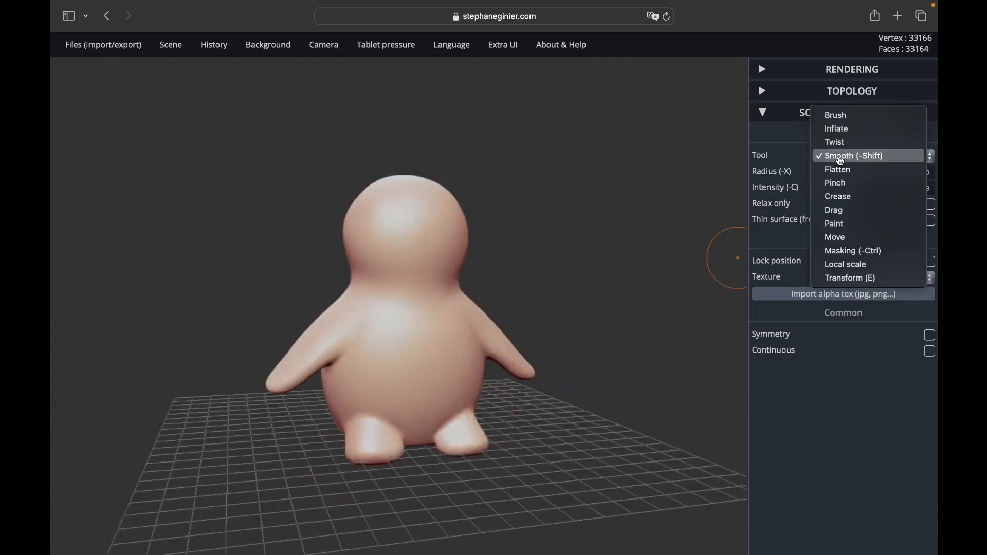
{"action": "left_click", "coordinate": [838, 129]}
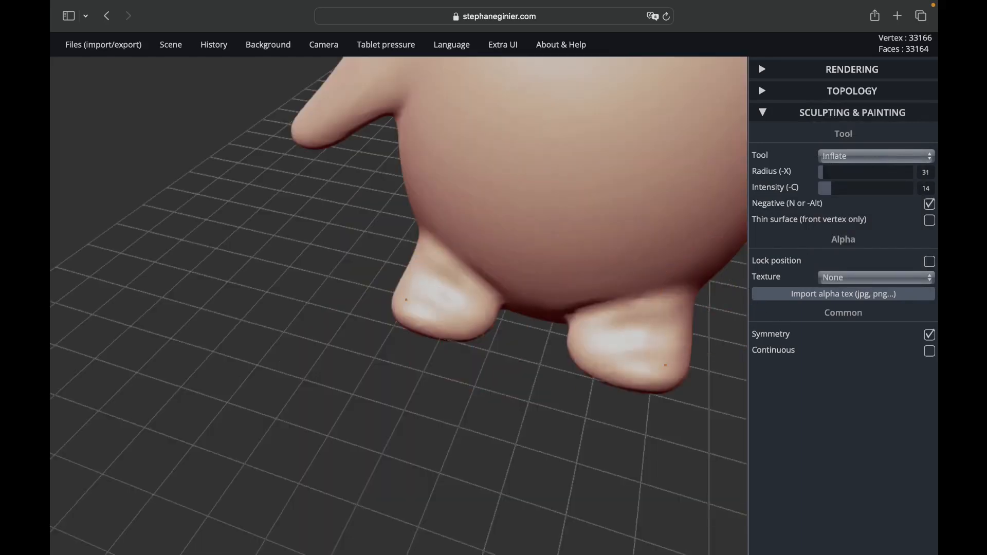
{"action": "mouse_move", "coordinate": [666, 365]}
{"action": "left_mouse_down"}
{"action": "mouse_move", "coordinate": [638, 329]}
{"action": "mouse_move", "coordinate": [677, 337]}
{"action": "mouse_move", "coordinate": [671, 324]}
{"action": "mouse_move", "coordinate": [638, 331]}
{"action": "left_mouse_up"}
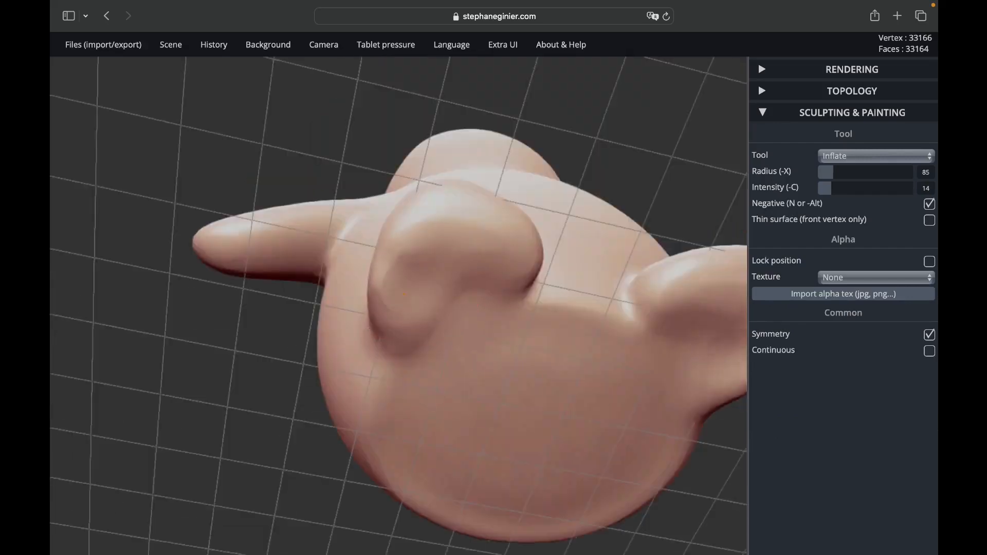
{"action": "mouse_move", "coordinate": [442, 268]}
{"action": "left_mouse_down"}
{"action": "mouse_move", "coordinate": [471, 230]}
{"action": "mouse_move", "coordinate": [452, 288]}
{"action": "mouse_move", "coordinate": [467, 272]}
{"action": "left_mouse_up"}
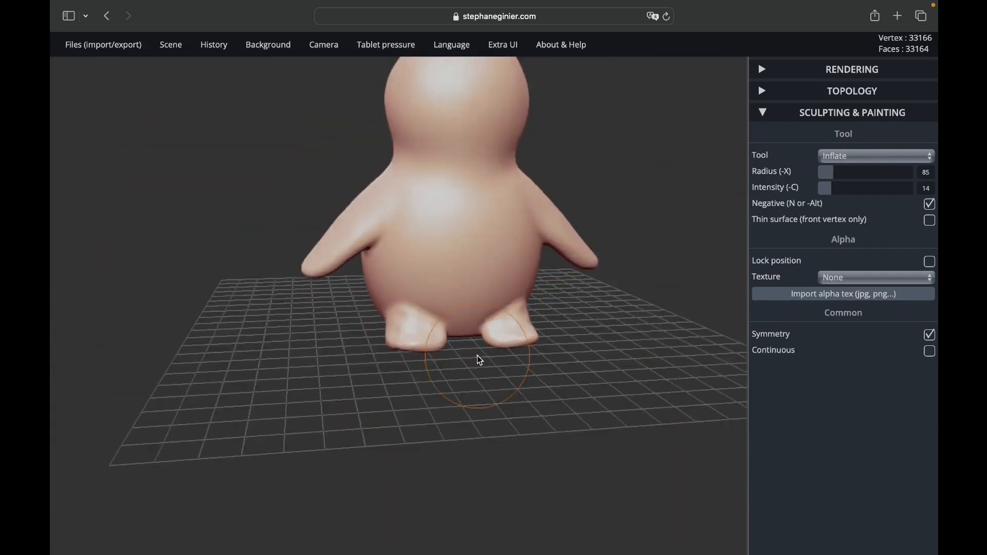
{"action": "scroll", "coordinate": [477, 356], "scroll_direction": "up", "scroll_amount": 6}
{"action": "left_click_drag", "start_coordinate": [251, 313], "coordinate": [304, 329]}
{"action": "scroll", "coordinate": [619, 291], "scroll_direction": "down", "scroll_amount": 4}
{"action": "left_click_drag", "start_coordinate": [619, 291], "coordinate": [481, 414]}
{"action": "scroll", "coordinate": [481, 414], "scroll_direction": "up", "scroll_amount": 2}
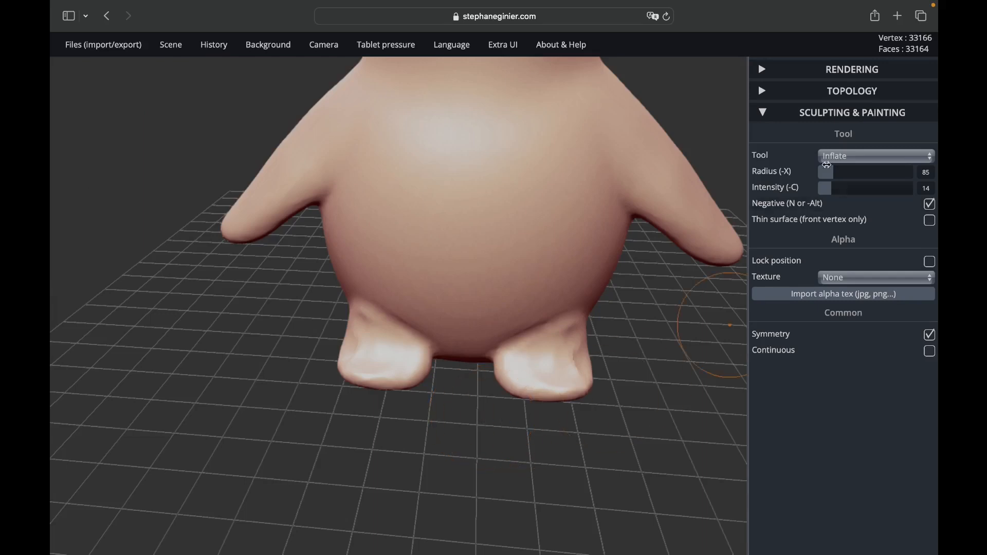
Step: Voxel remesh the figure into quads at resolution 120
{"action": "left_click", "coordinate": [765, 93]}
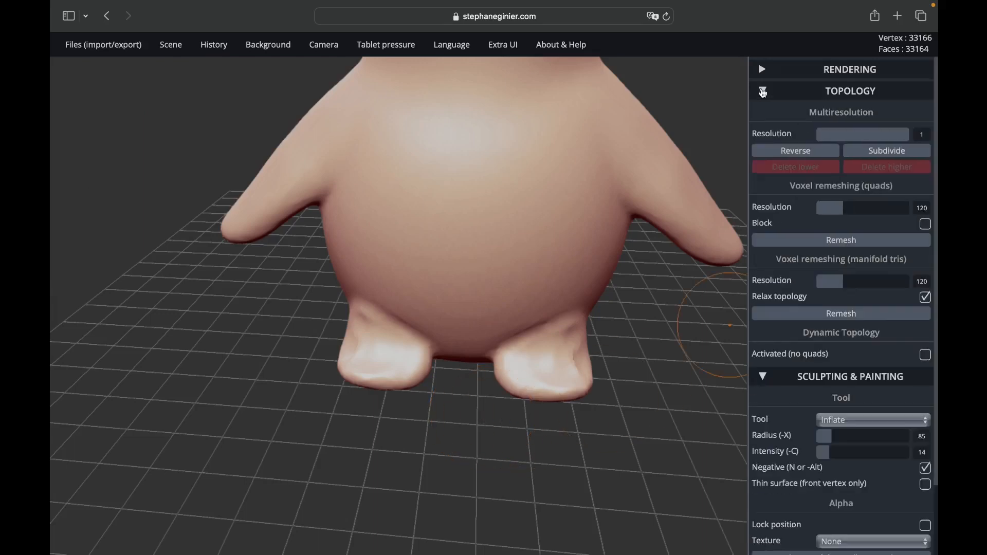
{"action": "left_click", "coordinate": [814, 247]}
{"action": "left_click", "coordinate": [814, 246]}
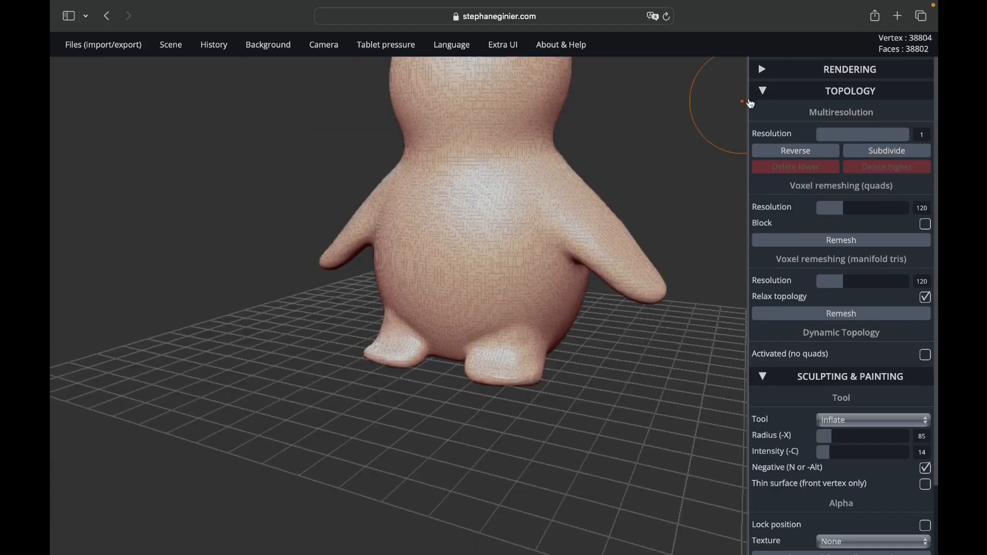
{"action": "left_click", "coordinate": [751, 101]}
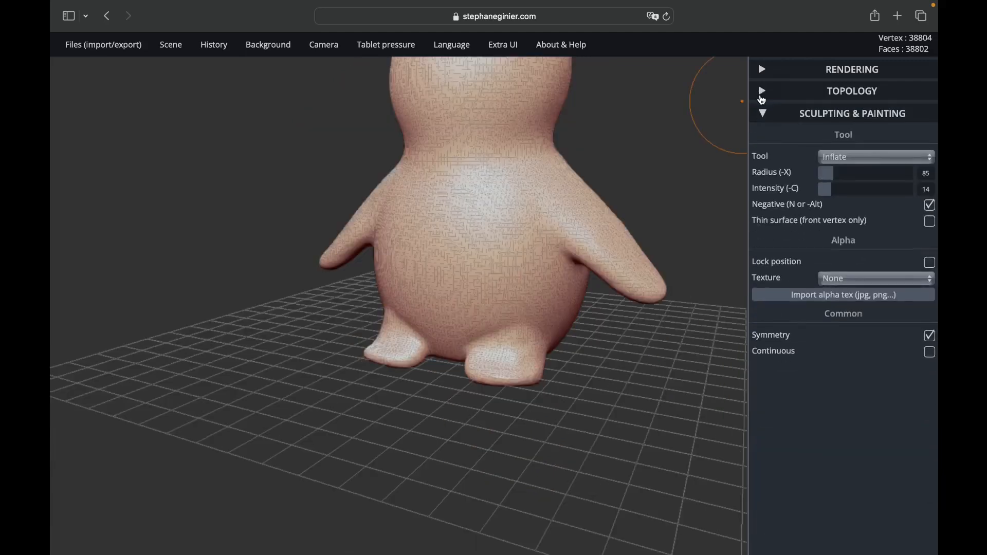
Step: Pull toes out of the front of both feet using the Move tool with symmetry, reducing its radius to 40
{"action": "left_click", "coordinate": [834, 164]}
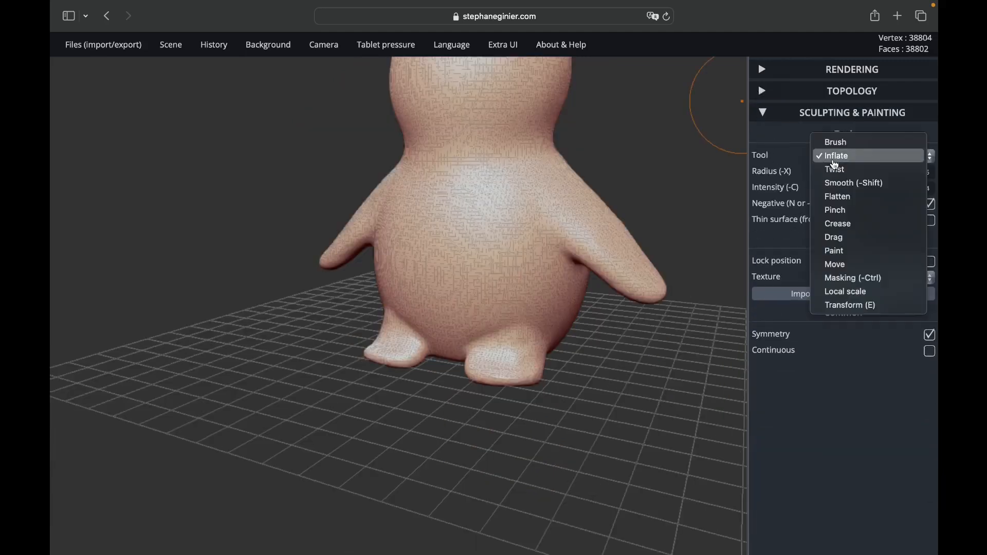
{"action": "left_click", "coordinate": [840, 264]}
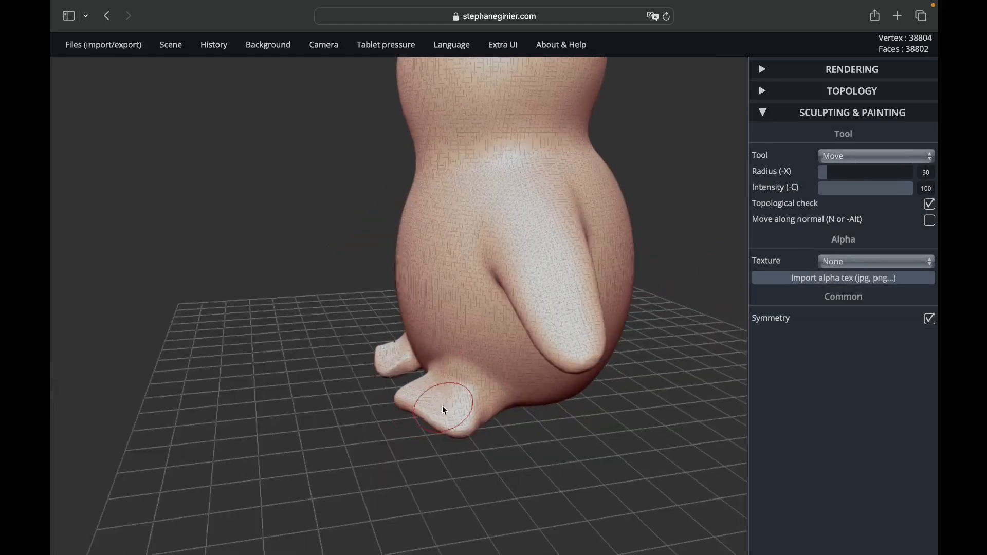
{"action": "left_click_drag", "start_coordinate": [445, 410], "coordinate": [430, 413]}
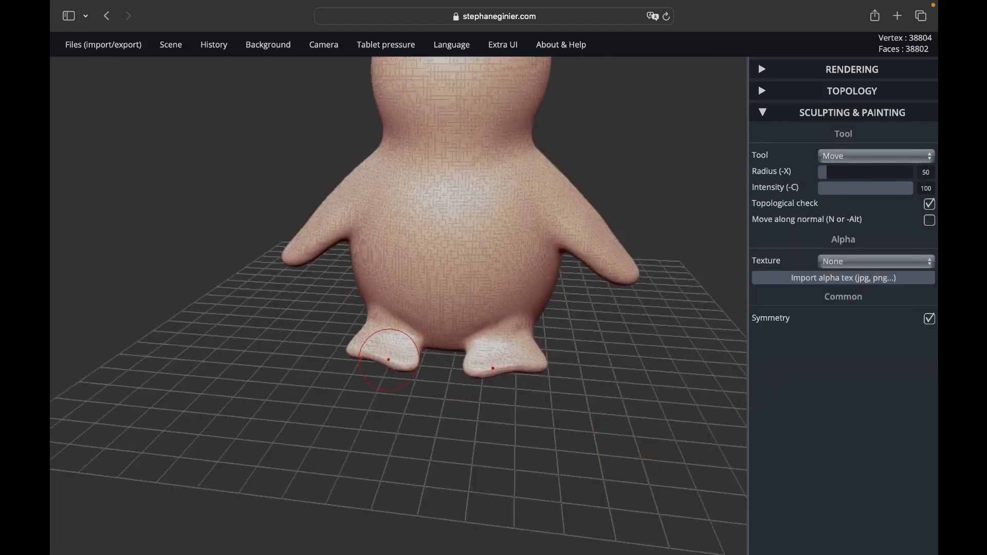
{"action": "mouse_move", "coordinate": [511, 363]}
{"action": "left_mouse_down"}
{"action": "mouse_move", "coordinate": [502, 374]}
{"action": "mouse_move", "coordinate": [519, 368]}
{"action": "left_mouse_up"}
{"action": "left_click_drag", "start_coordinate": [395, 386], "coordinate": [398, 382]}
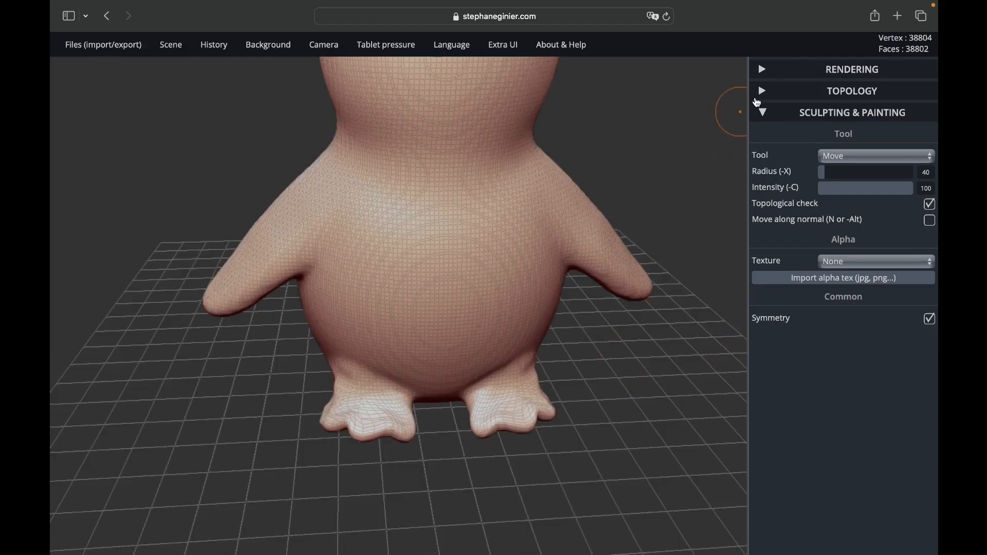
Step: Remesh the figure with its new toes as quads at voxel resolution 120
{"action": "left_click", "coordinate": [759, 93]}
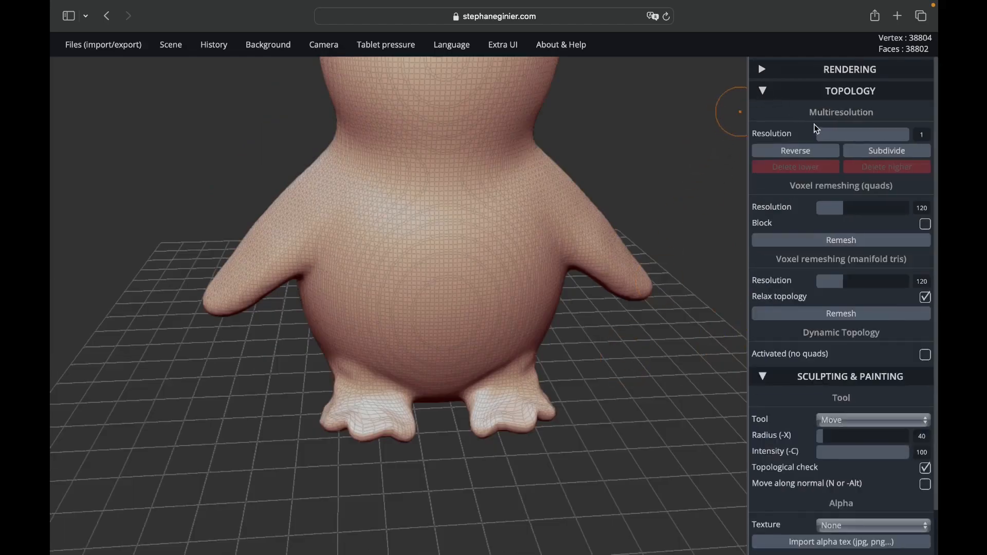
{"action": "left_click", "coordinate": [834, 241]}
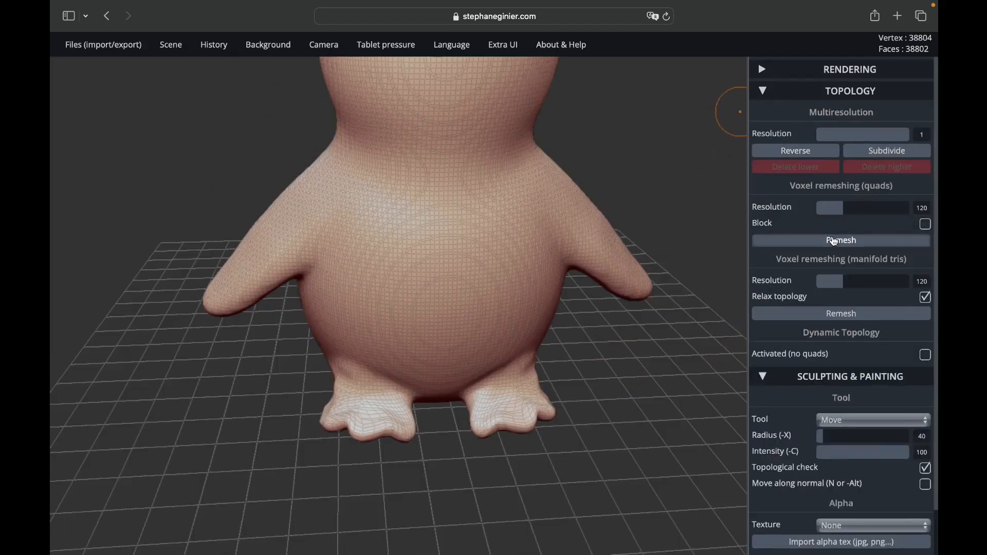
{"action": "left_click", "coordinate": [757, 97]}
Step: Smooth the toes and feet symmetrically with the Smooth tool at radius 50 and intensity 43
{"action": "left_click", "coordinate": [833, 156]}
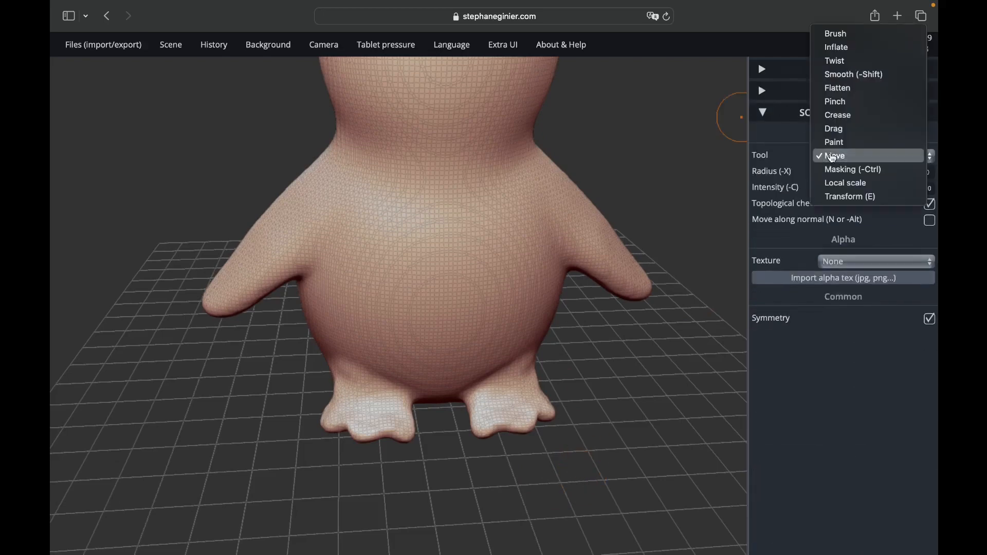
{"action": "left_click", "coordinate": [877, 74]}
{"action": "scroll", "coordinate": [516, 374], "scroll_direction": "down", "scroll_amount": 3}
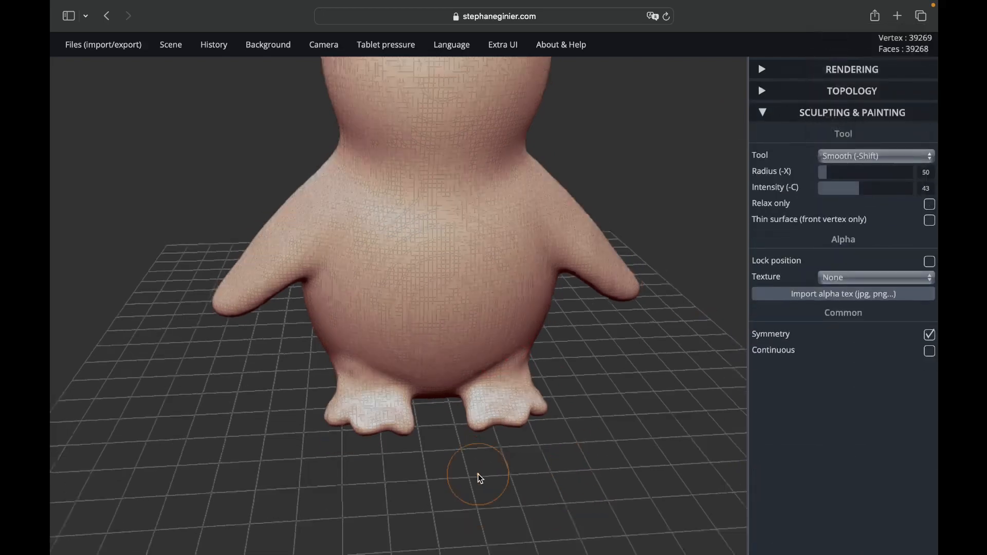
{"action": "scroll", "coordinate": [478, 476], "scroll_direction": "up", "scroll_amount": 5}
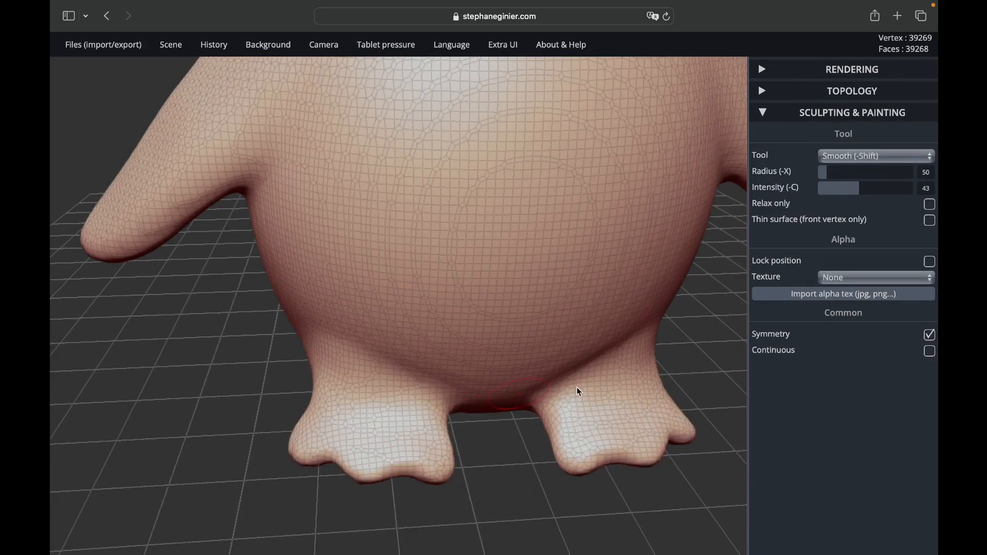
{"action": "scroll", "coordinate": [585, 412], "scroll_direction": "down", "scroll_amount": 8}
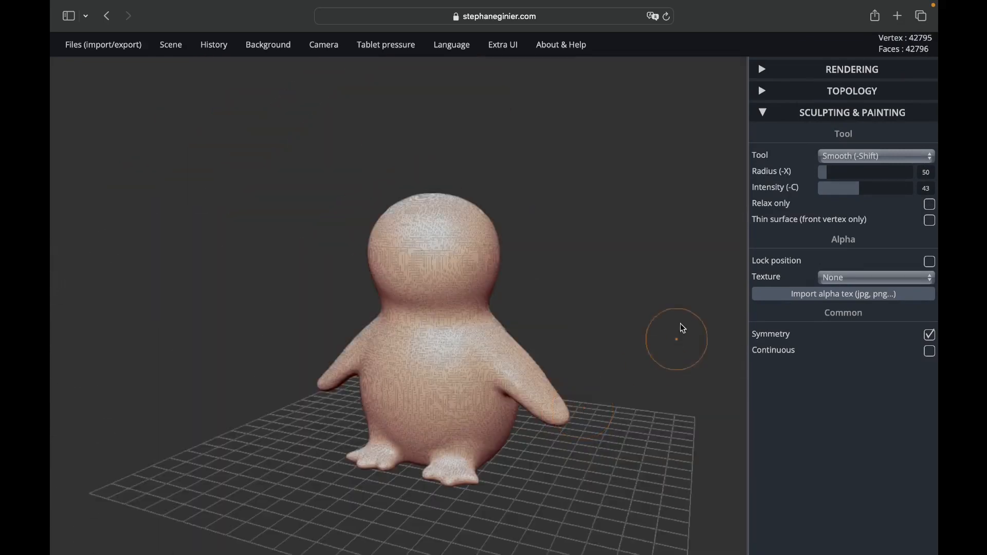
Step: Reposition both arms symmetrically with the Move tool at radius 156 and intensity 100
{"action": "left_click", "coordinate": [848, 157]}
{"action": "left_click", "coordinate": [846, 115]}
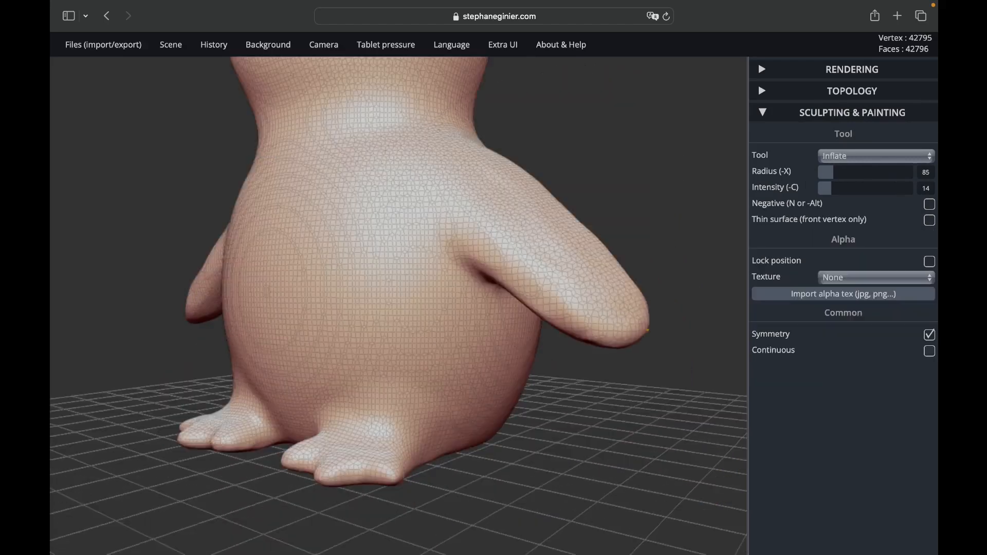
{"action": "scroll", "coordinate": [576, 398], "scroll_direction": "down", "scroll_amount": 5}
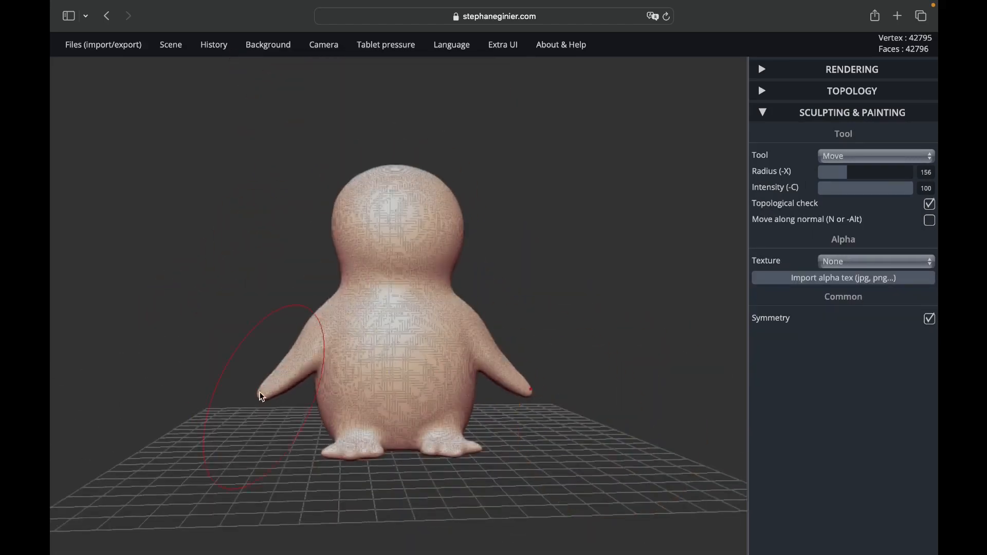
{"action": "left_click_drag", "start_coordinate": [262, 397], "coordinate": [287, 365]}
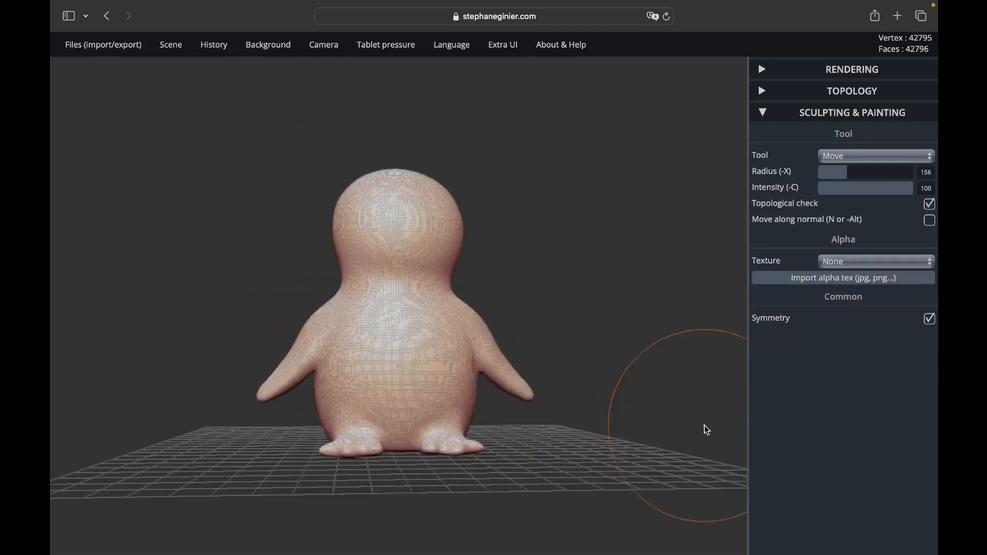
{"action": "mouse_move", "coordinate": [535, 402]}
{"action": "left_mouse_down"}
{"action": "mouse_move", "coordinate": [529, 407]}
{"action": "mouse_move", "coordinate": [520, 388]}
{"action": "left_mouse_up"}
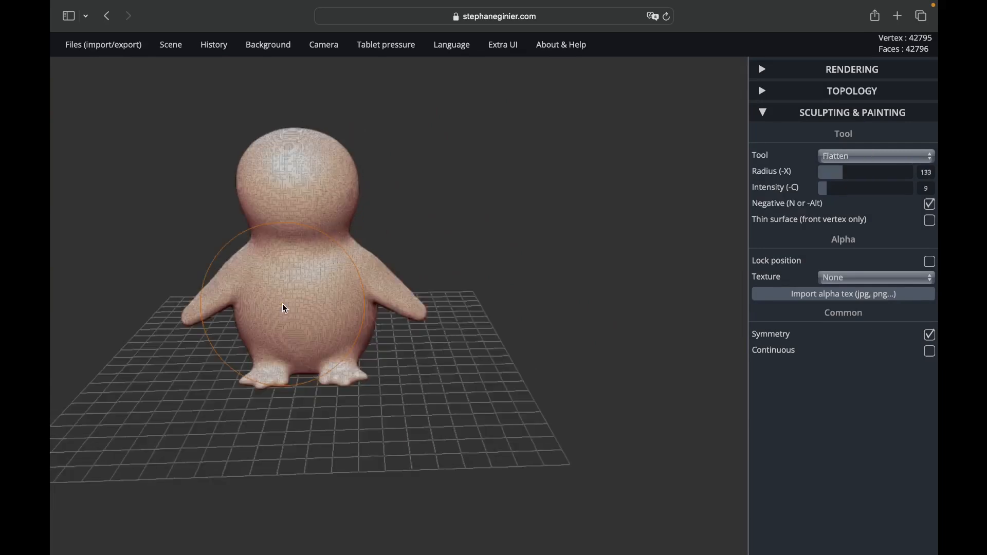
Step: Switch to the Pinch tool at radius 50 and intensity 75, with Negative off and symmetry on
{"action": "left_click", "coordinate": [877, 156]}
{"action": "key", "text": "Escape"}
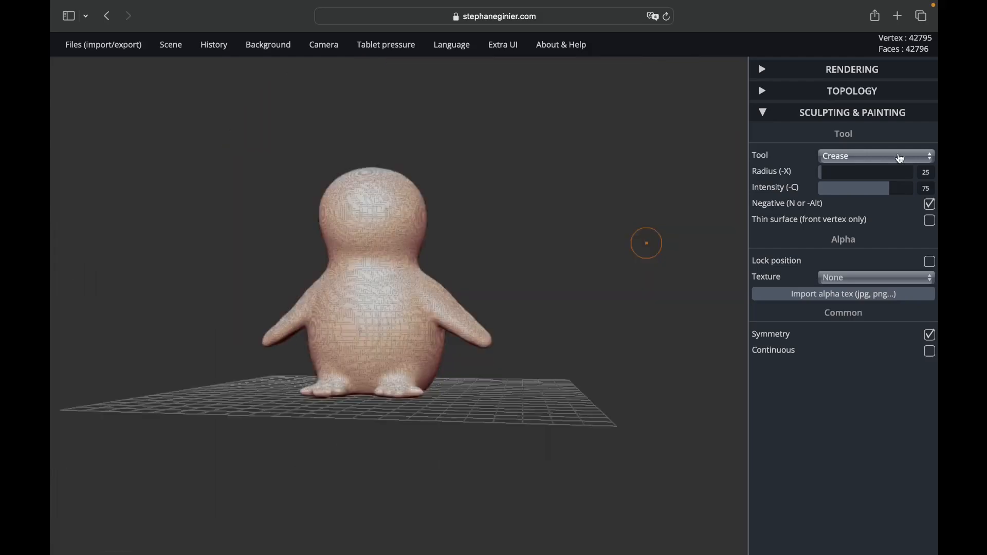
{"action": "left_click", "coordinate": [900, 158]}
{"action": "left_click", "coordinate": [854, 143]}
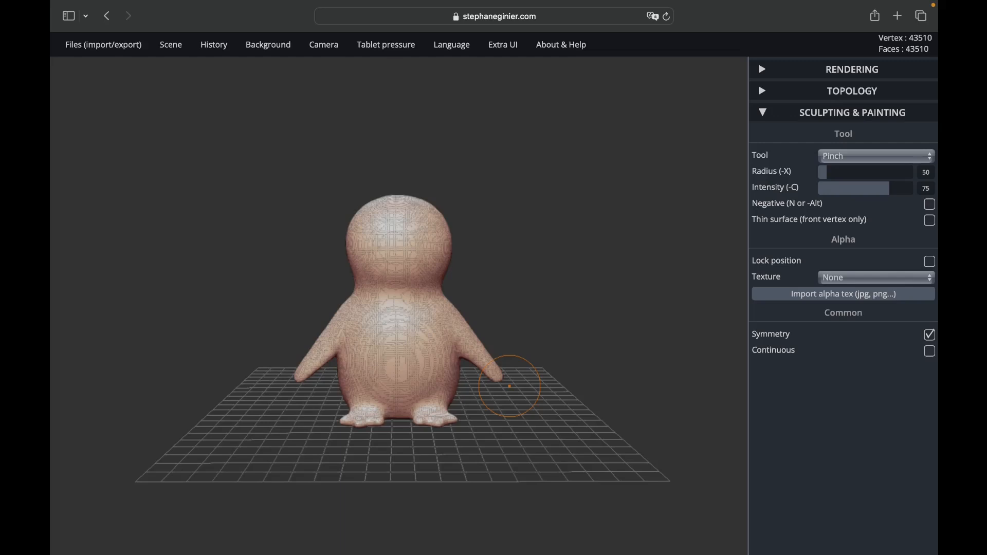
Step: Pull a long pointed beak out of the front of the head with the Move tool
{"action": "left_click", "coordinate": [842, 157]}
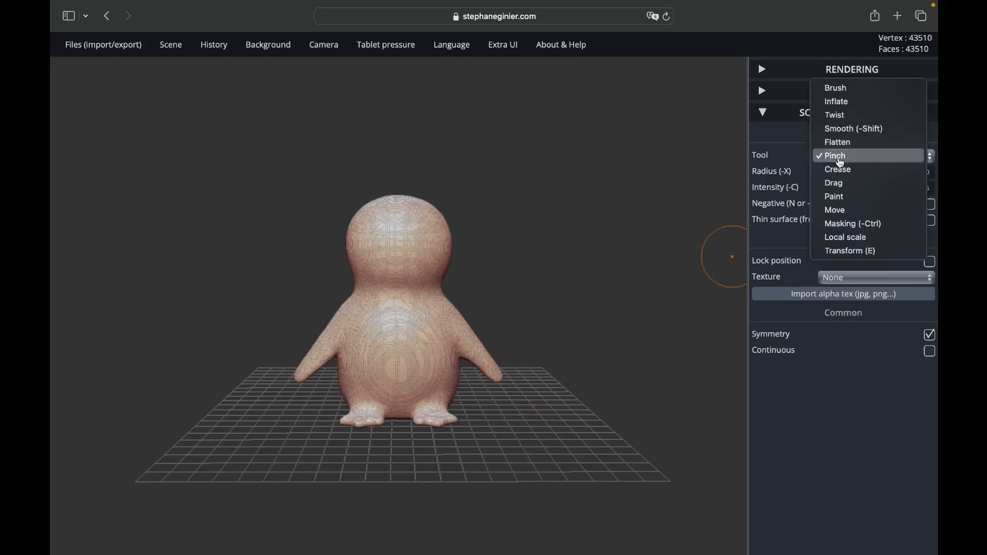
{"action": "left_click", "coordinate": [839, 210]}
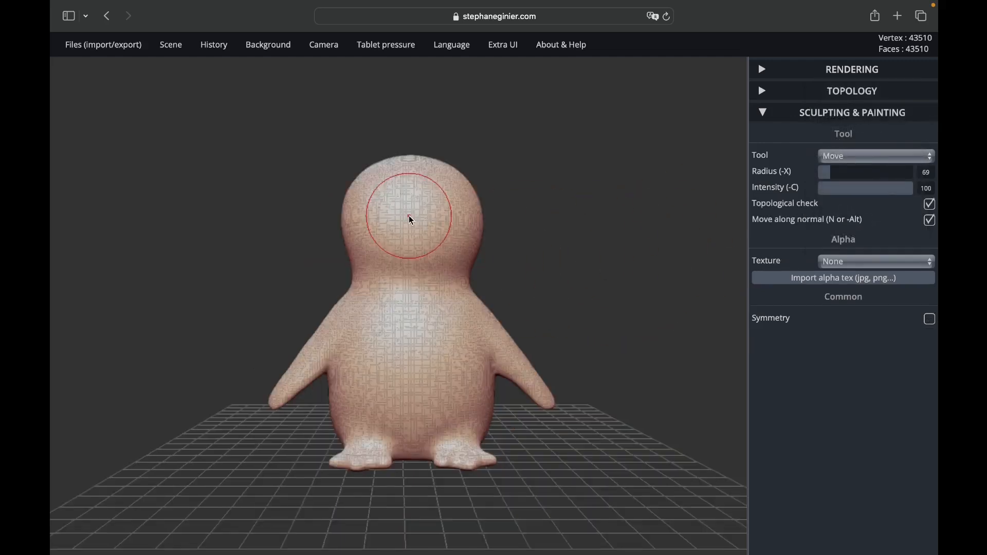
{"action": "left_click_drag", "start_coordinate": [408, 215], "coordinate": [506, 221]}
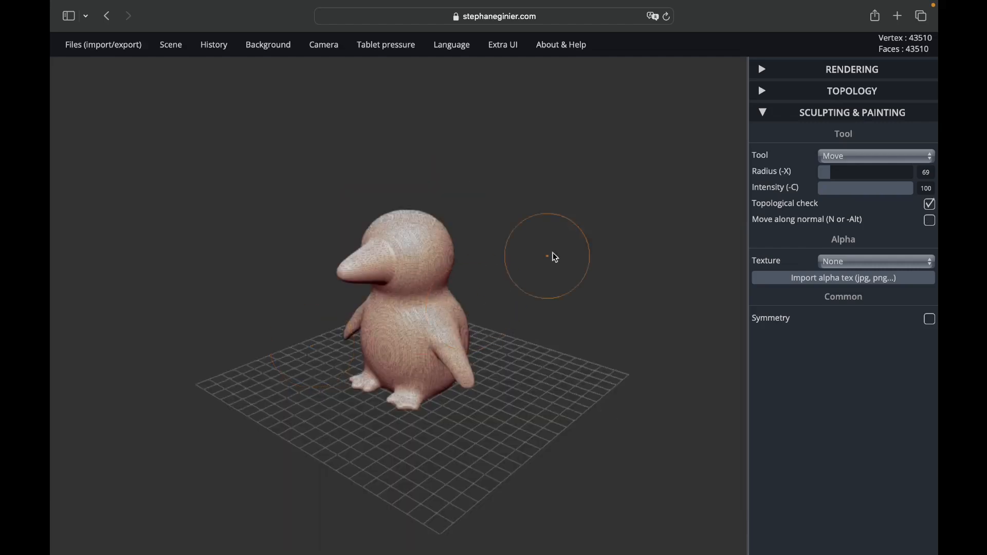
Step: Reshape the beak with the Flatten tool at radius 133 and intensity 9, with Negative on
{"action": "left_click", "coordinate": [831, 158]}
{"action": "left_click", "coordinate": [838, 88]}
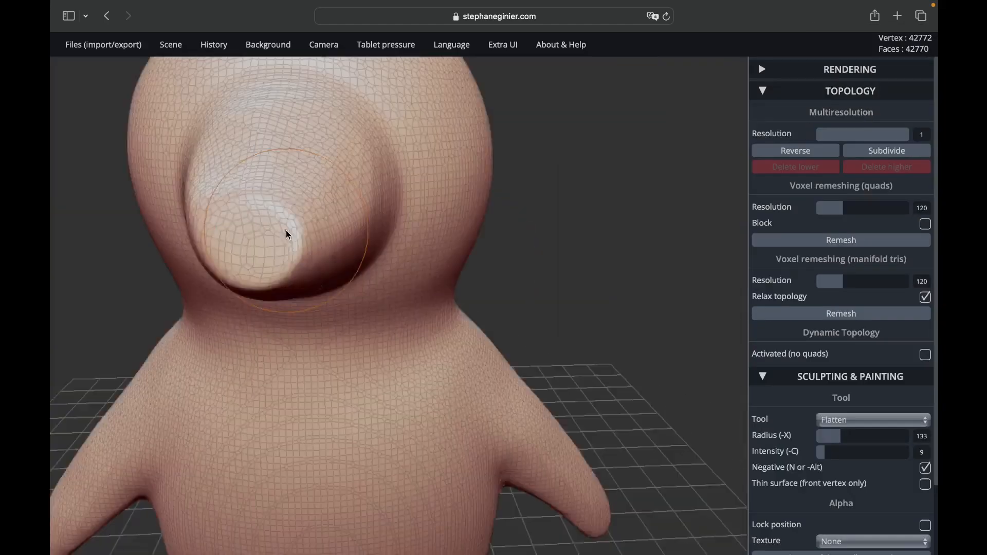
{"action": "right_click_drag", "start_coordinate": [286, 230], "coordinate": [385, 294]}
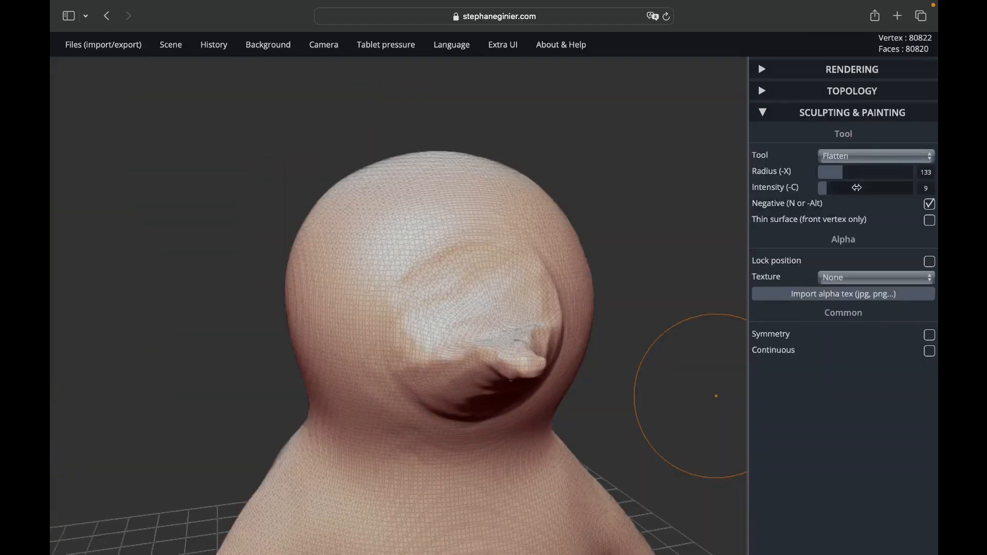
Step: Smooth the beak and the surface around its base with the Smooth tool at radius 50 and intensity 43
{"action": "left_click", "coordinate": [855, 157]}
{"action": "left_click", "coordinate": [854, 143]}
{"action": "left_click_drag", "start_coordinate": [562, 329], "coordinate": [529, 314]}
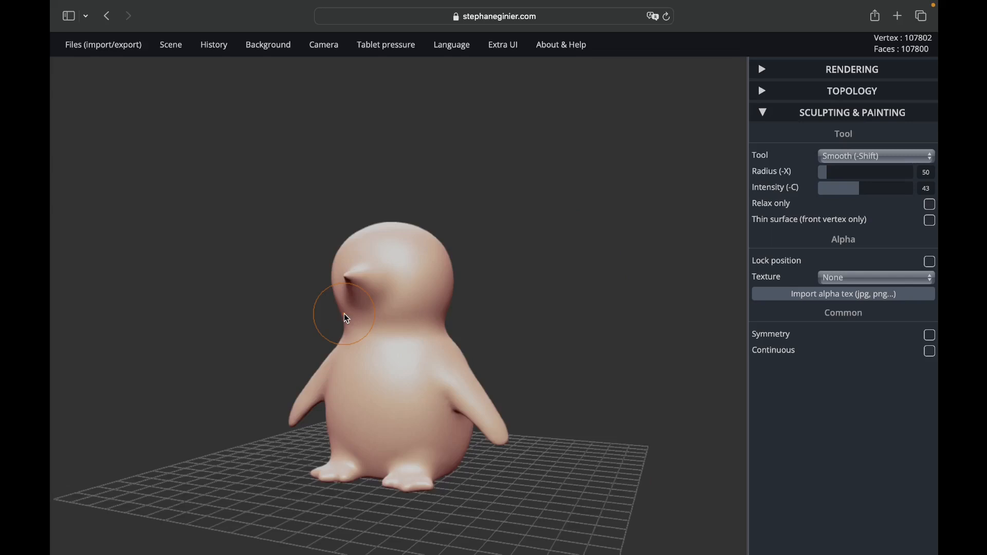
Step: Turn on symmetry and raise a small round eye on each side of the head with the Inflate tool
{"action": "left_click", "coordinate": [877, 156]}
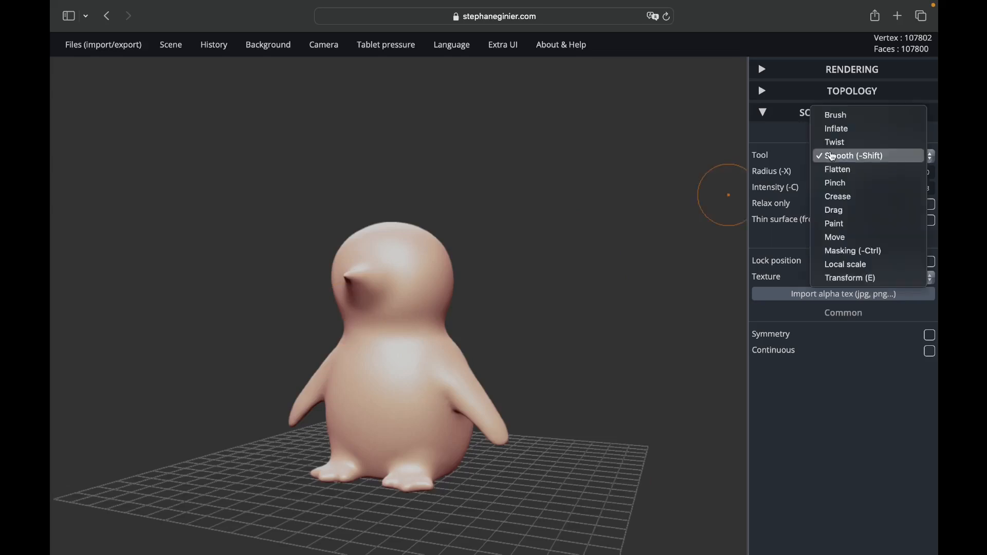
{"action": "left_click", "coordinate": [834, 134]}
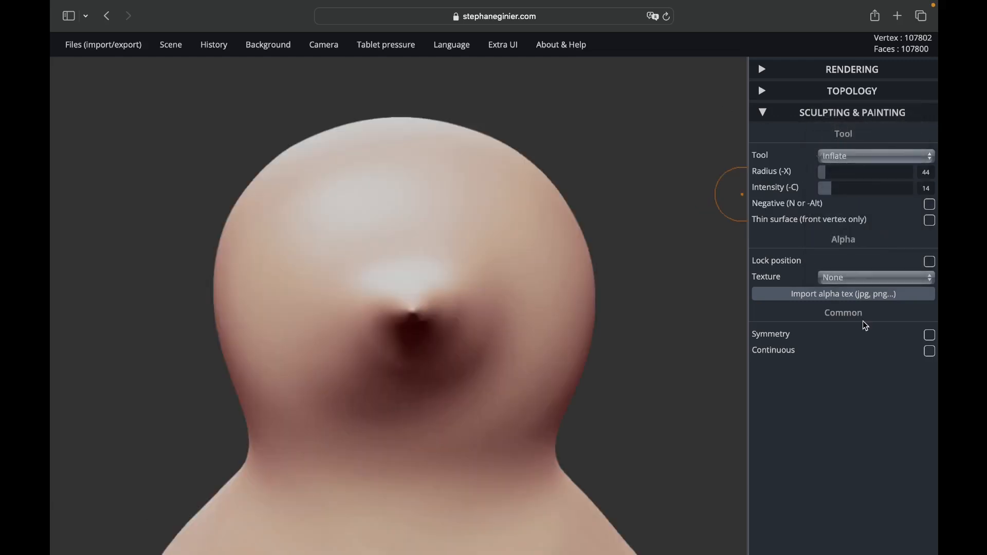
{"action": "left_click", "coordinate": [929, 335]}
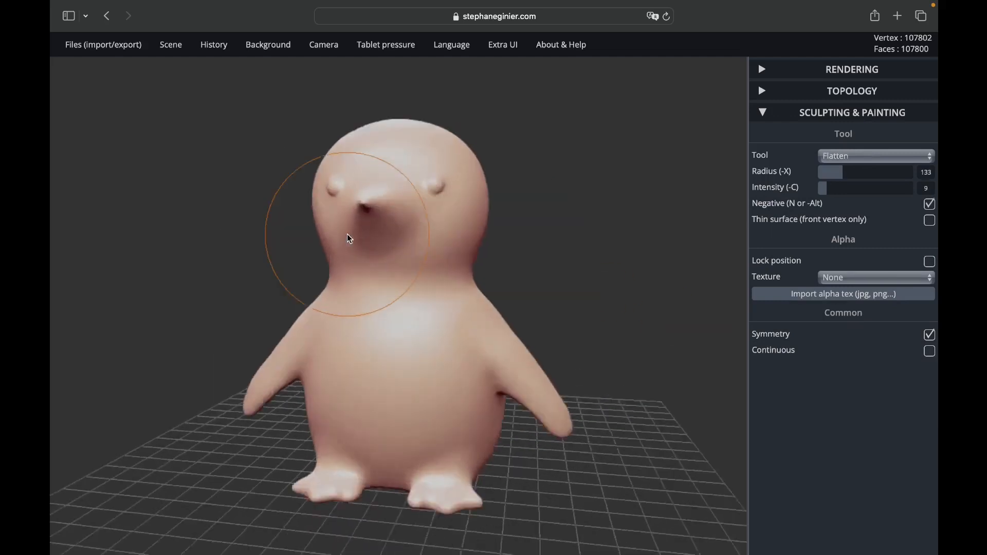
Step: Flatten both eyes symmetrically with the Flatten tool at radius 40 and intensity 9, with Negative on
{"action": "scroll", "coordinate": [347, 234], "scroll_direction": "up", "scroll_amount": 5}
{"action": "left_click_drag", "start_coordinate": [202, 186], "coordinate": [267, 250]}
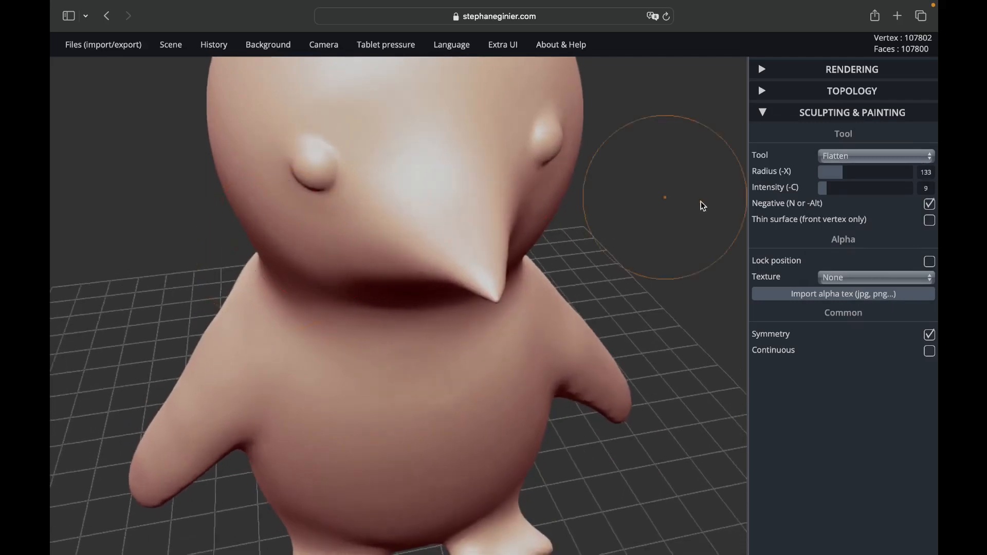
{"action": "left_click", "coordinate": [825, 175]}
{"action": "left_click_drag", "start_coordinate": [308, 166], "coordinate": [311, 163]}
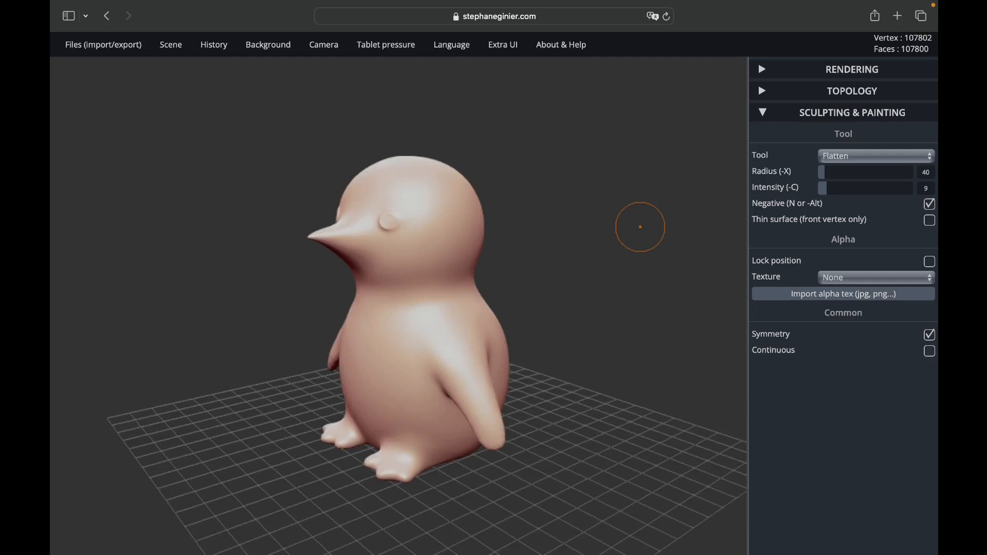
Step: Export the penguin model as an .stl file
{"action": "mouse_move", "coordinate": [90, 56]}
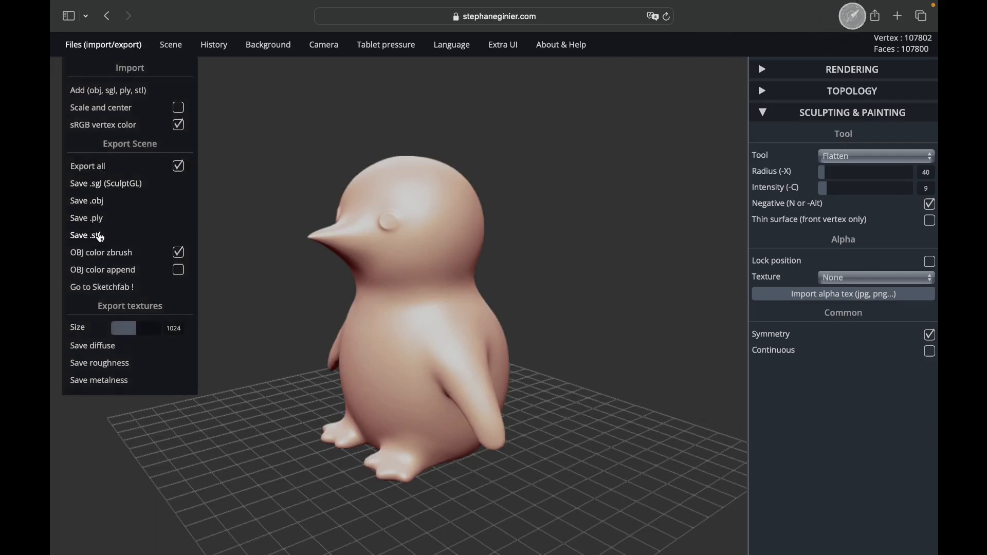
{"action": "left_click_drag", "start_coordinate": [540, 287], "coordinate": [670, 285]}
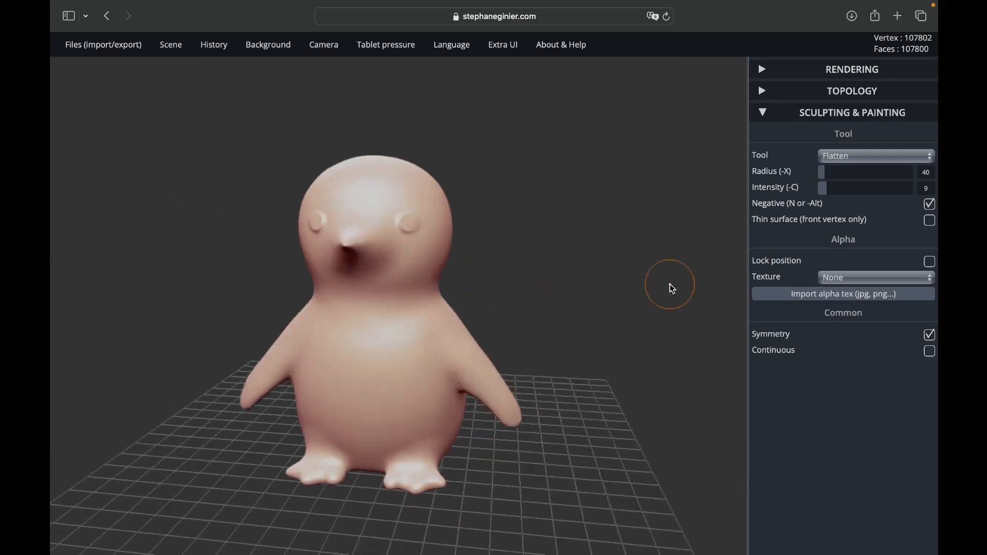
Step: Mask the belly and outline the face patch symmetrically with the Masking tool at radius 21 and intensity 73
{"action": "left_click", "coordinate": [834, 156]}
{"action": "left_click", "coordinate": [840, 241]}
{"action": "mouse_move", "coordinate": [476, 322]}
{"action": "left_mouse_down"}
{"action": "mouse_move", "coordinate": [396, 443]}
{"action": "mouse_move", "coordinate": [460, 360]}
{"action": "mouse_move", "coordinate": [450, 275]}
{"action": "mouse_move", "coordinate": [463, 180]}
{"action": "mouse_move", "coordinate": [396, 150]}
{"action": "left_mouse_up"}
{"action": "mouse_move", "coordinate": [462, 342]}
{"action": "left_mouse_down"}
{"action": "mouse_move", "coordinate": [416, 442]}
{"action": "mouse_move", "coordinate": [403, 268]}
{"action": "mouse_move", "coordinate": [437, 210]}
{"action": "left_mouse_up"}
{"action": "left_click_drag", "start_coordinate": [565, 216], "coordinate": [566, 262]}
{"action": "key", "text": "ctrl+z"}
{"action": "mouse_move", "coordinate": [398, 249]}
{"action": "left_mouse_down"}
{"action": "mouse_move", "coordinate": [422, 184]}
{"action": "mouse_move", "coordinate": [363, 181]}
{"action": "left_mouse_up"}
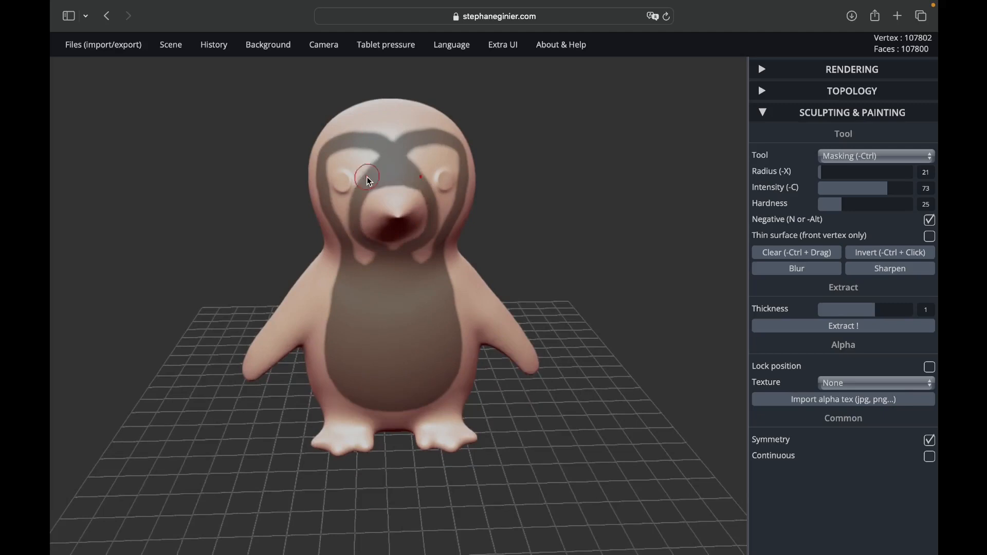
Step: Fill in the mask over the whole face, including the eyes and beak, and turn symmetry off
{"action": "scroll", "coordinate": [337, 149], "scroll_direction": "up", "scroll_amount": 5}
{"action": "mouse_move", "coordinate": [476, 155]}
{"action": "left_mouse_down"}
{"action": "mouse_move", "coordinate": [514, 205]}
{"action": "mouse_move", "coordinate": [370, 308]}
{"action": "left_mouse_up"}
{"action": "left_click", "coordinate": [929, 440]}
{"action": "scroll", "coordinate": [401, 309], "scroll_direction": "down", "scroll_amount": 8}
{"action": "left_click_drag", "start_coordinate": [607, 329], "coordinate": [668, 334]}
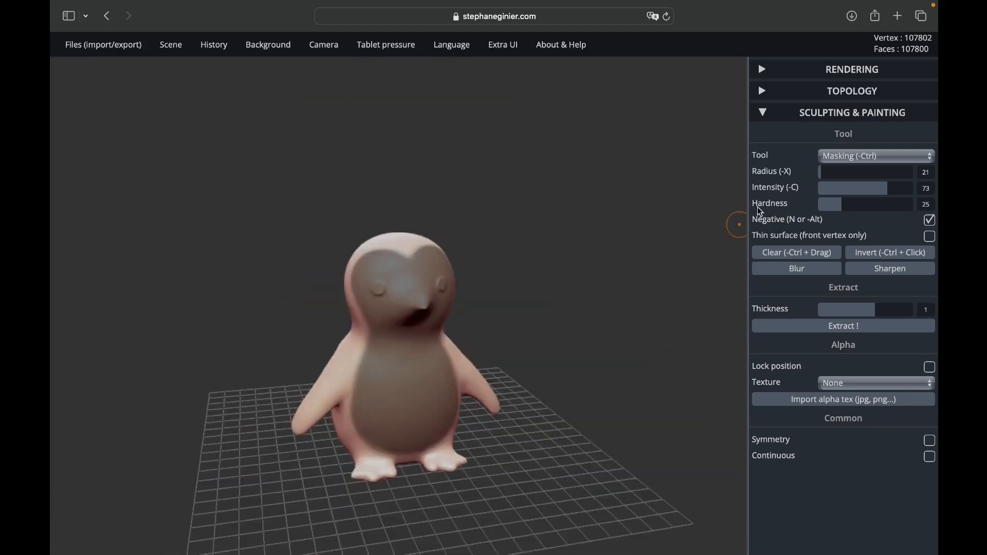
Step: Set the Paint tool's albedo to #1f1e1d and paint the entire unmasked body with it
{"action": "left_click", "coordinate": [823, 157]}
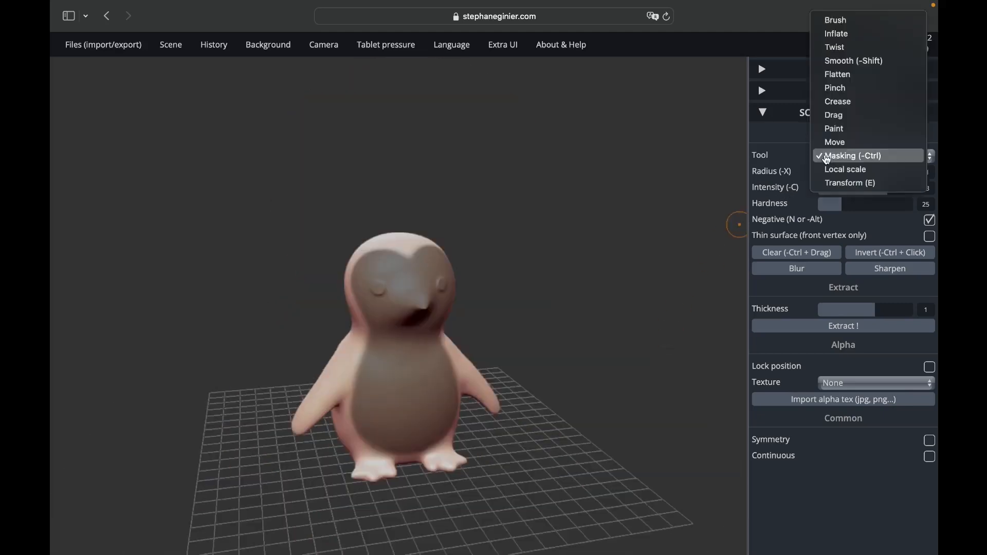
{"action": "left_click", "coordinate": [832, 131]}
{"action": "left_click", "coordinate": [841, 293]}
{"action": "left_click", "coordinate": [827, 353]}
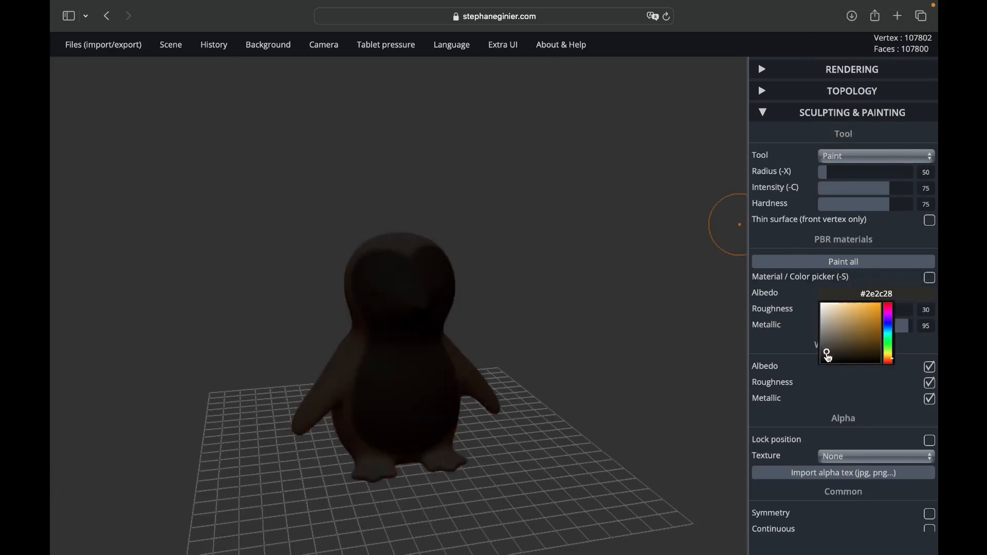
{"action": "left_click_drag", "start_coordinate": [823, 354], "coordinate": [822, 357]}
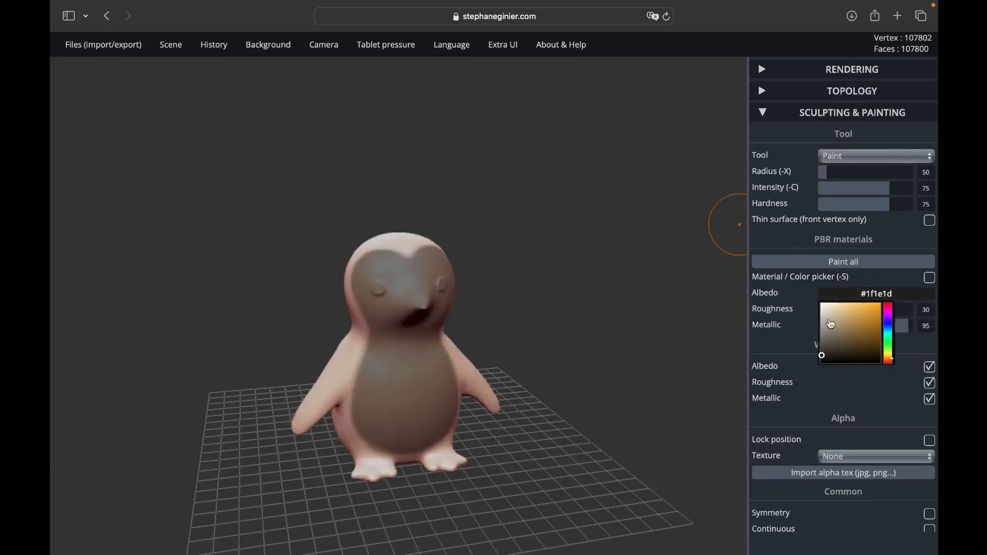
{"action": "left_click", "coordinate": [806, 264]}
{"action": "mouse_move", "coordinate": [727, 370]}
{"action": "left_mouse_down"}
{"action": "mouse_move", "coordinate": [576, 362]}
{"action": "mouse_move", "coordinate": [665, 362]}
{"action": "left_mouse_up"}
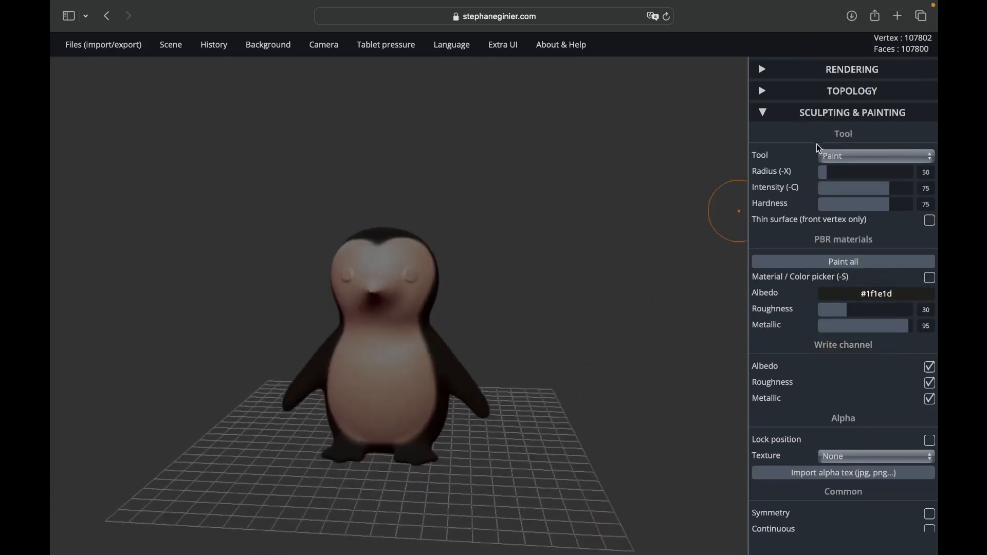
Step: Invert the mask with the Masking tool so the face and belly can be painted
{"action": "left_click", "coordinate": [828, 157]}
{"action": "left_click", "coordinate": [833, 182]}
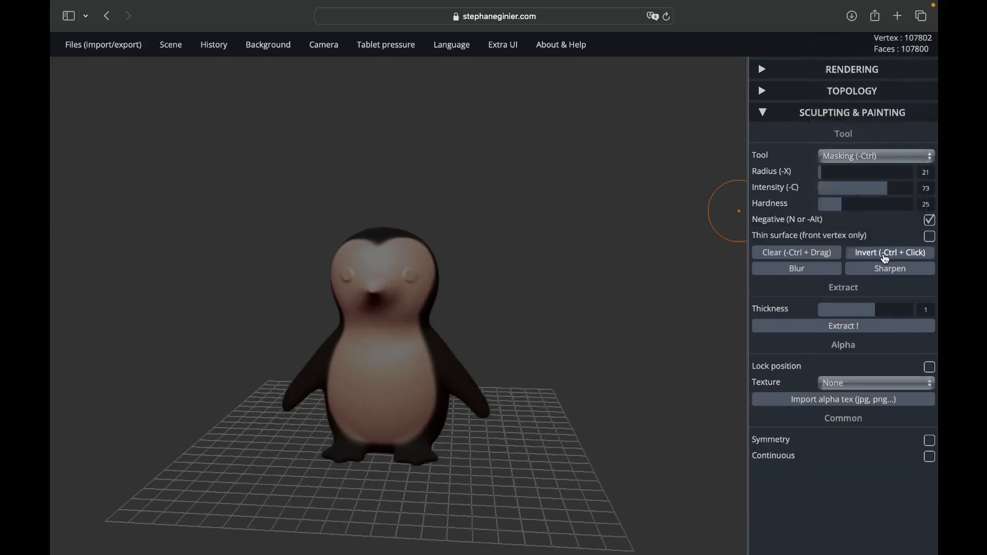
{"action": "left_click", "coordinate": [885, 259]}
Step: Set the Paint tool's albedo to #e8e8e8 and paint the entire unmasked face and belly
{"action": "left_click_drag", "start_coordinate": [641, 300], "coordinate": [709, 304]}
{"action": "left_click", "coordinate": [825, 157]}
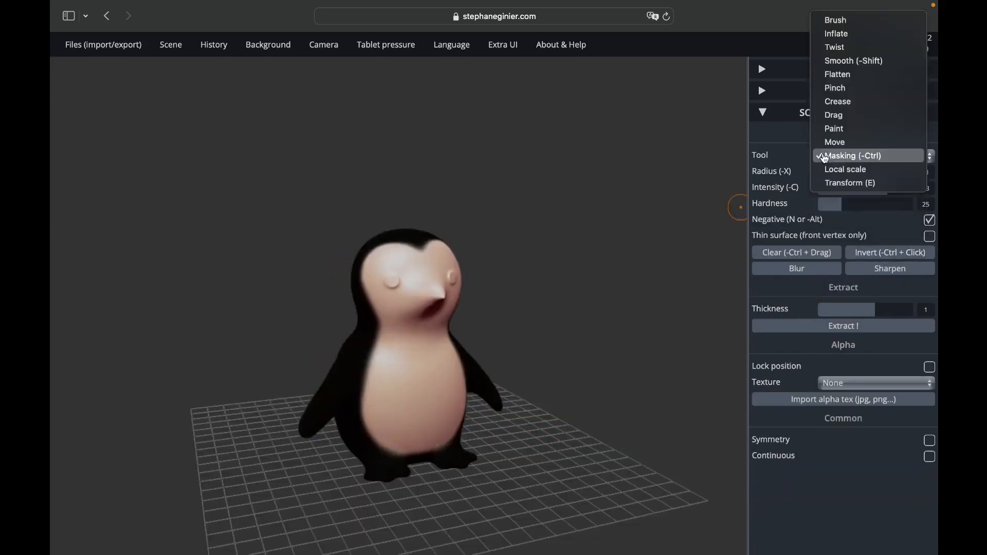
{"action": "left_click", "coordinate": [832, 129]}
{"action": "left_click", "coordinate": [829, 292]}
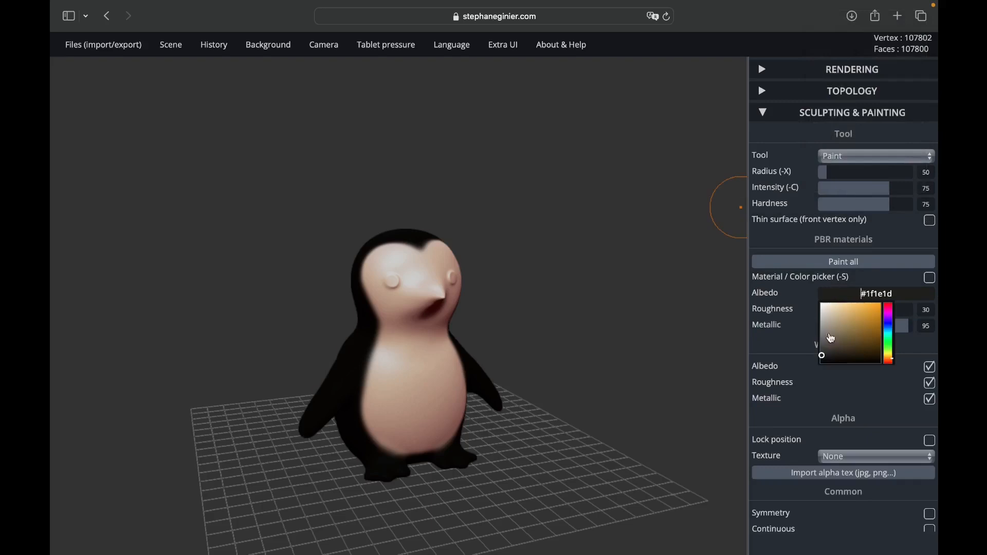
{"action": "left_click_drag", "start_coordinate": [831, 337], "coordinate": [819, 304]}
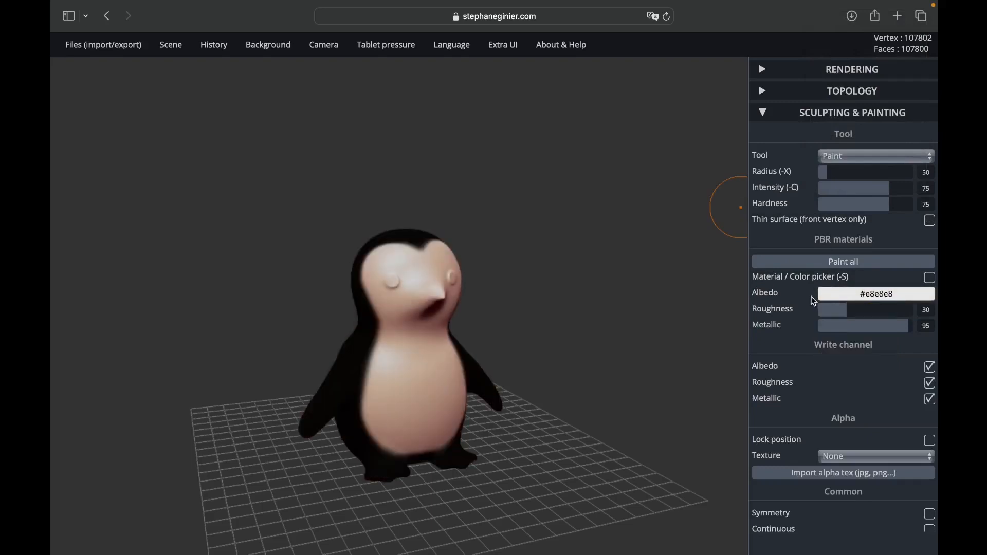
{"action": "left_click", "coordinate": [800, 266]}
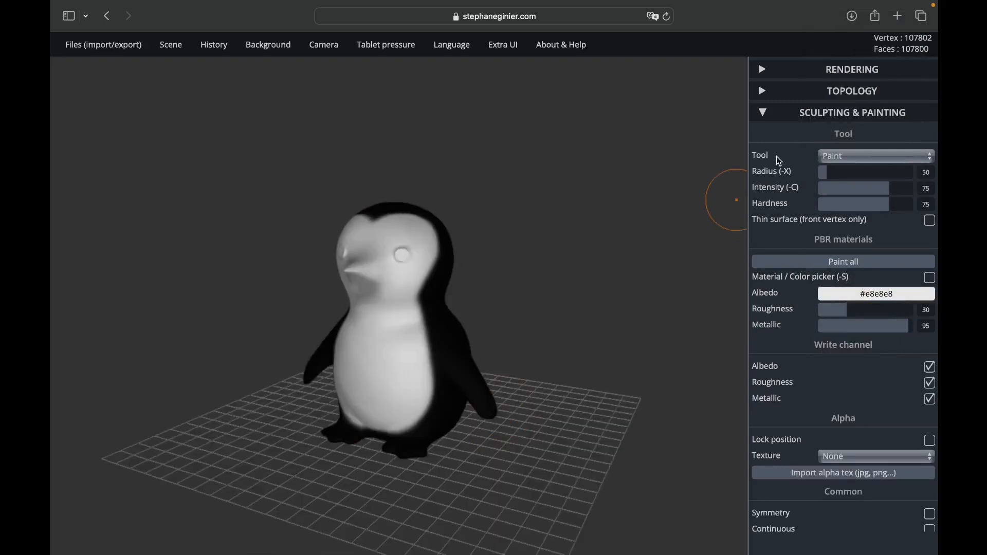
Step: Clear the existing mask and mask the round eyes with the Masking tool at radius 47 and intensity 73
{"action": "left_click", "coordinate": [825, 155]}
{"action": "left_click", "coordinate": [848, 181]}
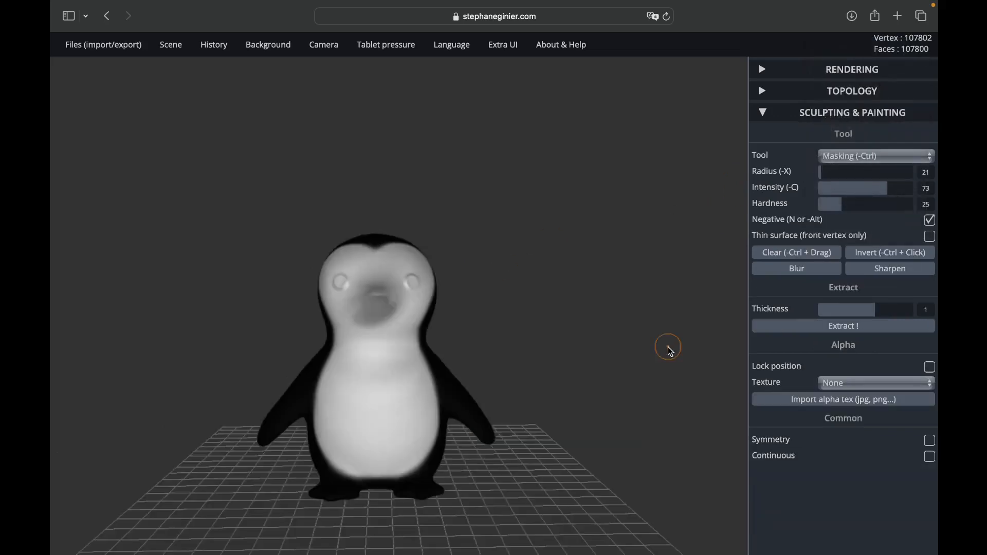
{"action": "left_click", "coordinate": [762, 256]}
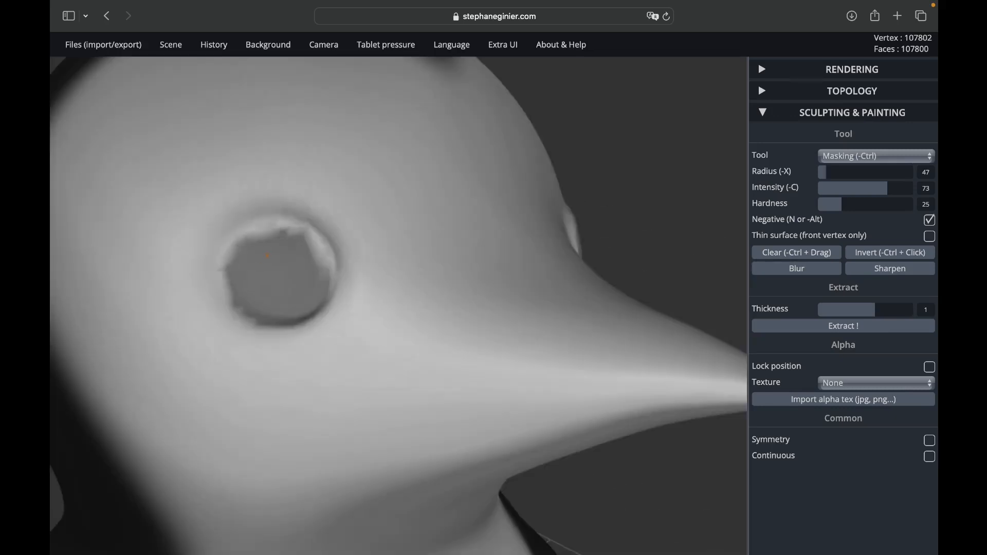
{"action": "left_click_drag", "start_coordinate": [288, 242], "coordinate": [258, 240]}
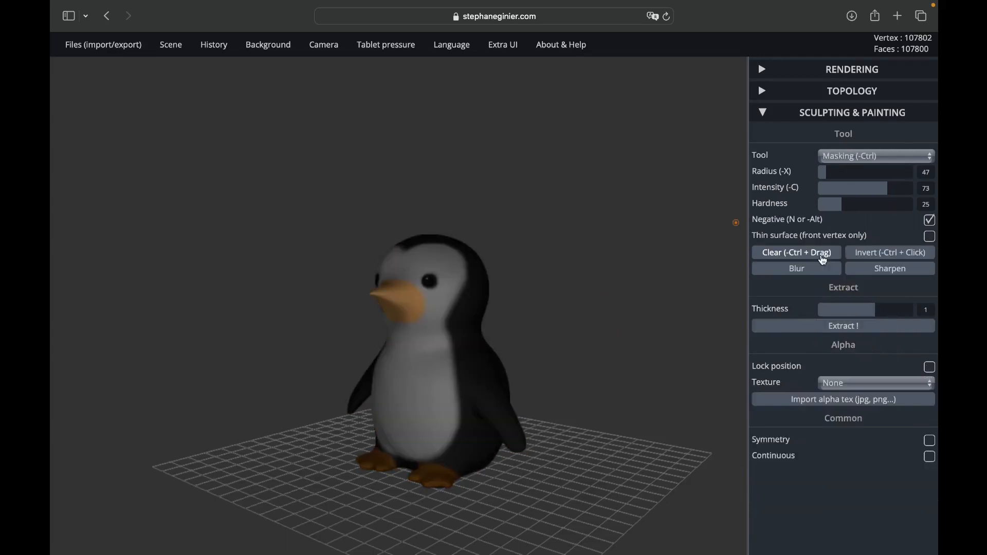
Step: Paint the beak area orange with the Paint tool, filling the whole unmasked region
{"action": "left_click", "coordinate": [823, 261]}
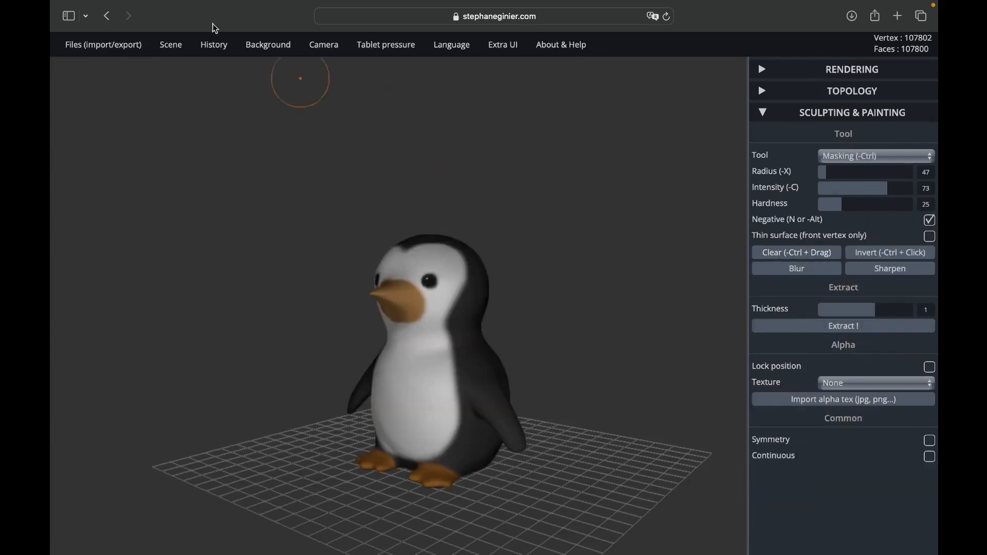
{"action": "left_click_drag", "start_coordinate": [609, 314], "coordinate": [573, 355]}
{"action": "mouse_move", "coordinate": [708, 320]}
{"action": "left_mouse_down"}
{"action": "mouse_move", "coordinate": [319, 330]}
{"action": "mouse_move", "coordinate": [529, 334]}
{"action": "mouse_move", "coordinate": [335, 315]}
{"action": "mouse_move", "coordinate": [349, 315]}
{"action": "left_mouse_up"}
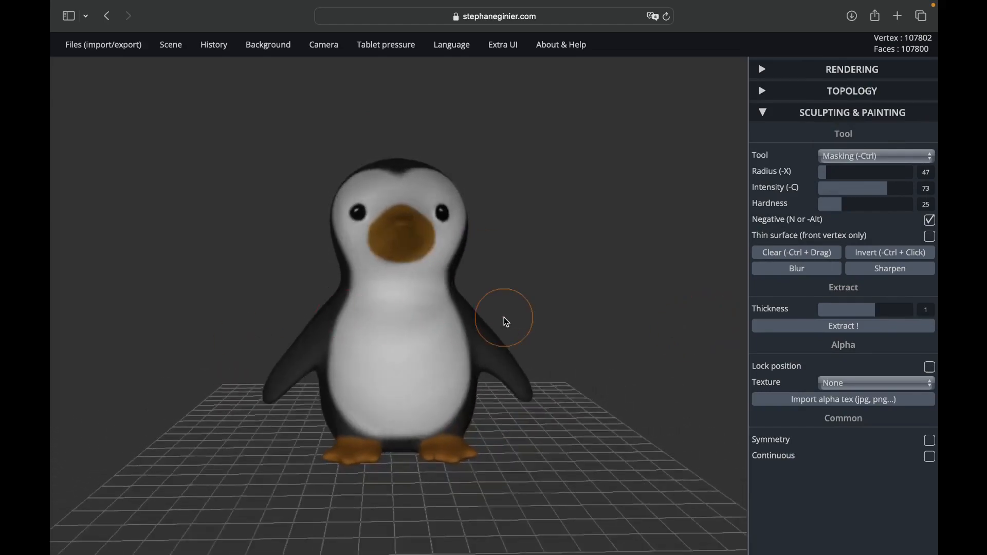
{"action": "scroll", "coordinate": [504, 322], "scroll_direction": "down", "scroll_amount": 3}
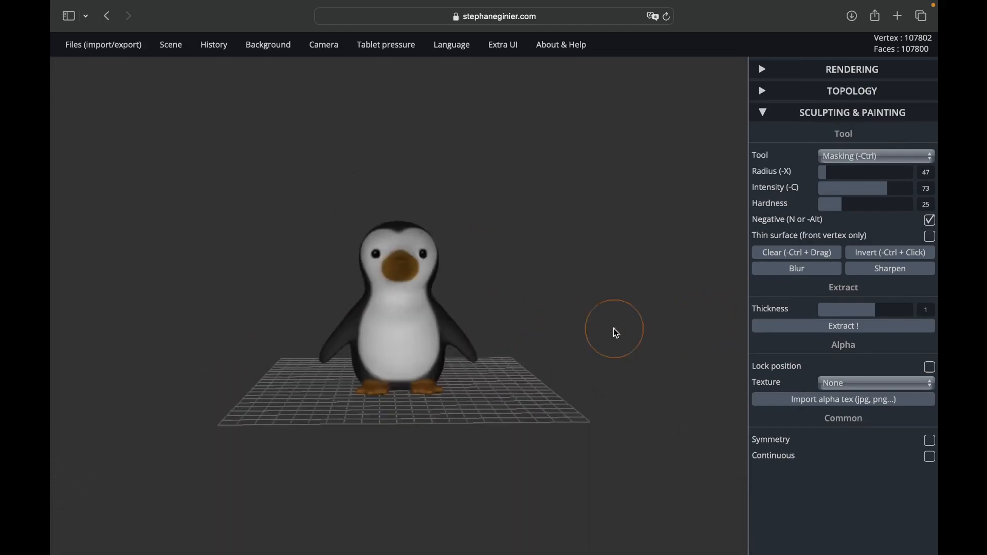
{"action": "left_click_drag", "start_coordinate": [615, 330], "coordinate": [553, 341]}
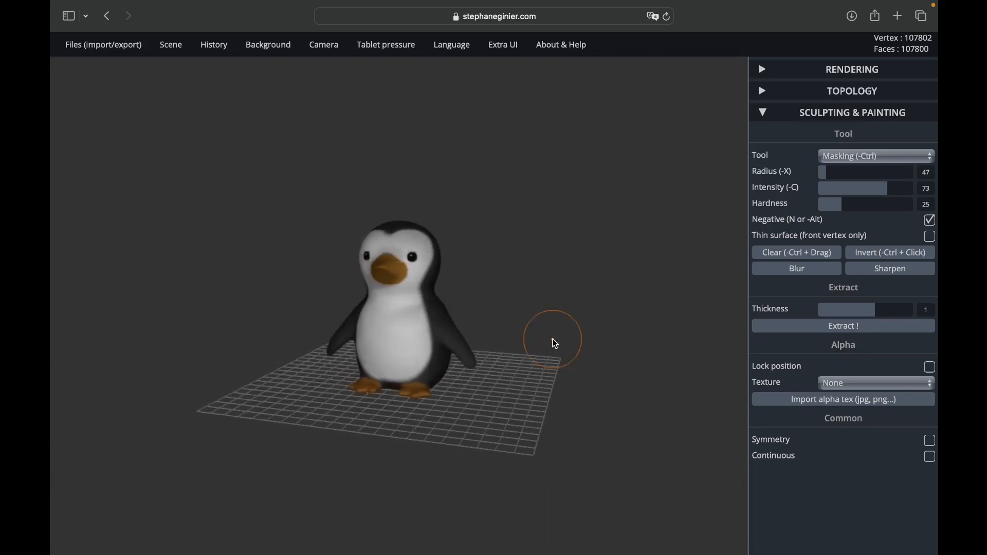
Step: Try different matcap materials in the rendering settings and set the matcap to Pearl
{"action": "left_click", "coordinate": [761, 115]}
{"action": "left_click", "coordinate": [762, 71]}
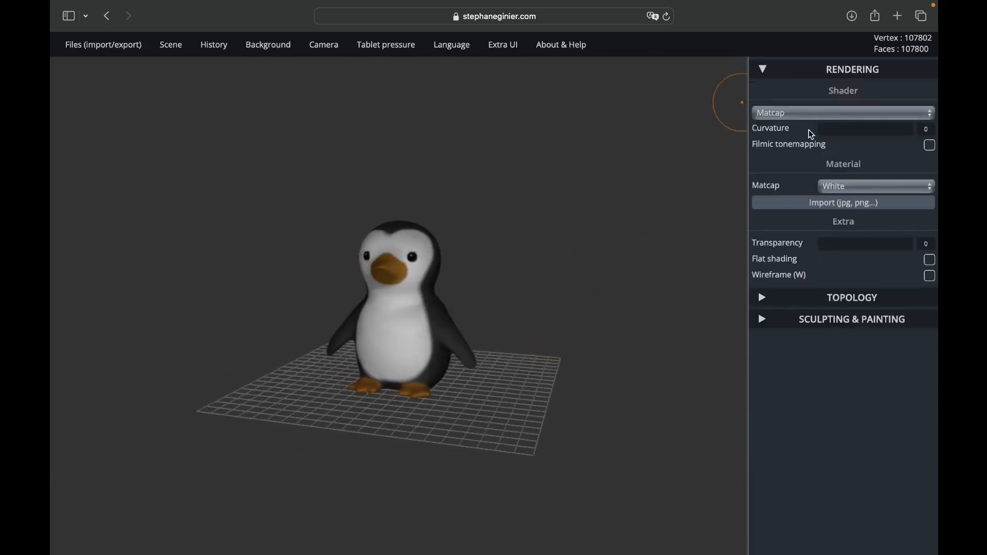
{"action": "left_click", "coordinate": [836, 185]}
{"action": "left_click", "coordinate": [835, 158]}
{"action": "left_click", "coordinate": [838, 186]}
{"action": "left_click", "coordinate": [842, 143]}
{"action": "left_click", "coordinate": [847, 190]}
{"action": "left_click", "coordinate": [849, 159]}
Step: Examine the finished painted penguin from the front, sides and back
{"action": "mouse_move", "coordinate": [607, 249]}
{"action": "left_mouse_down"}
{"action": "mouse_move", "coordinate": [410, 251]}
{"action": "mouse_move", "coordinate": [523, 261]}
{"action": "mouse_move", "coordinate": [630, 245]}
{"action": "mouse_move", "coordinate": [594, 242]}
{"action": "left_mouse_up"}
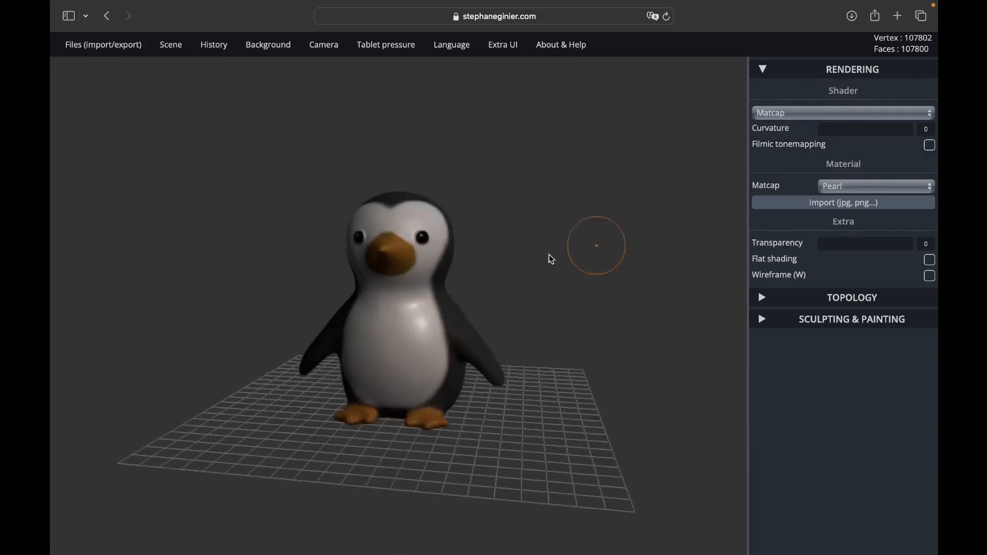
{"action": "left_click_drag", "start_coordinate": [277, 301], "coordinate": [230, 298]}
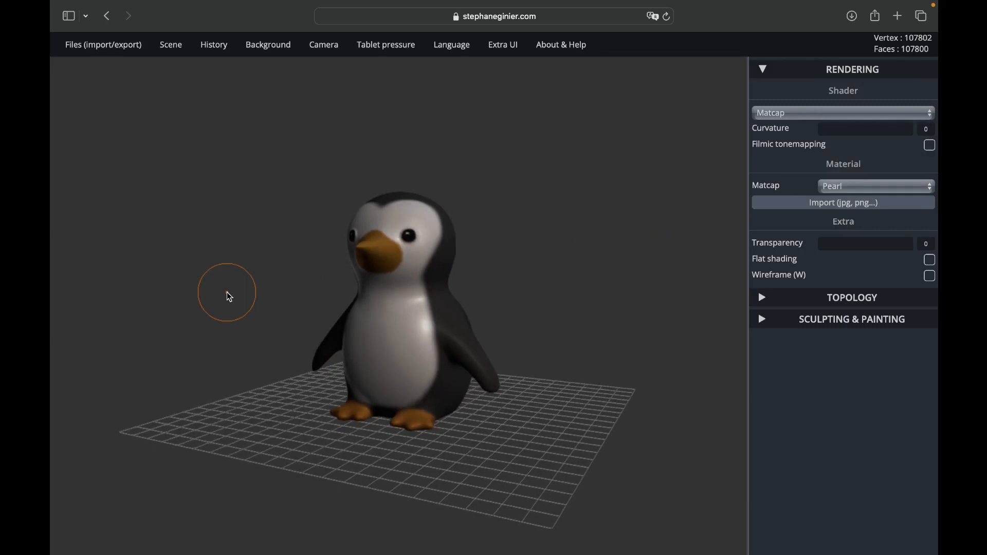
{"action": "left_click_drag", "start_coordinate": [198, 301], "coordinate": [592, 270]}
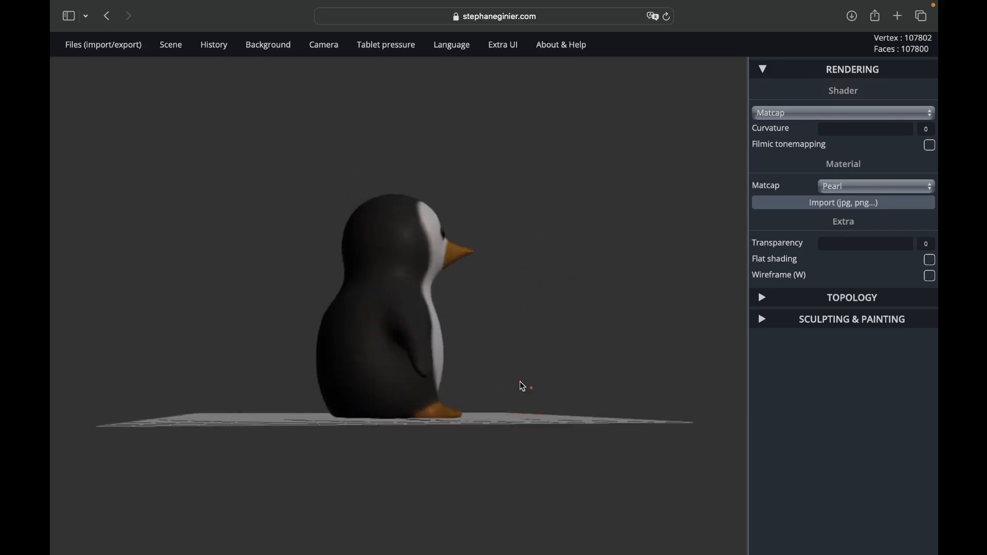
{"action": "left_click_drag", "start_coordinate": [523, 385], "coordinate": [296, 386]}
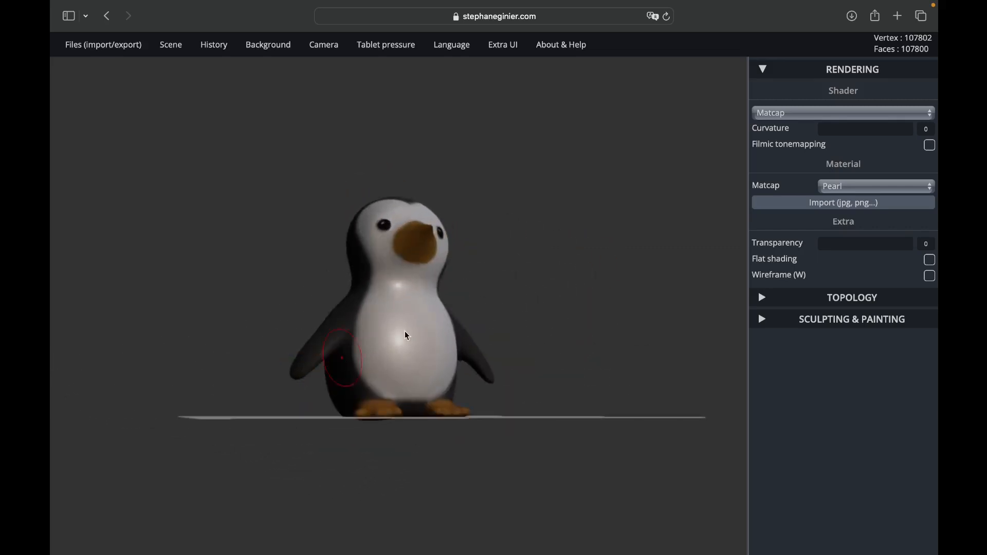
{"action": "left_click_drag", "start_coordinate": [677, 302], "coordinate": [457, 345]}
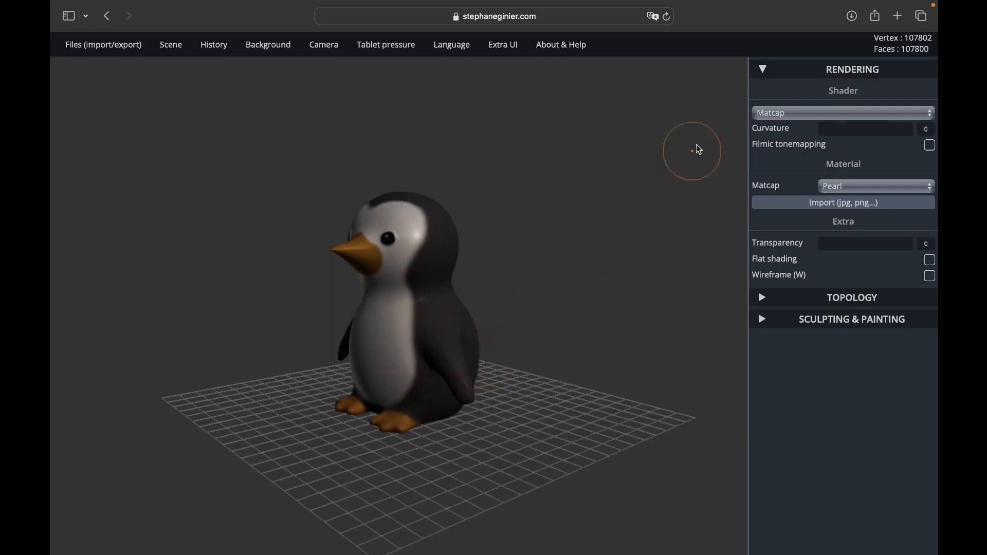
{"action": "left_click", "coordinate": [764, 70]}
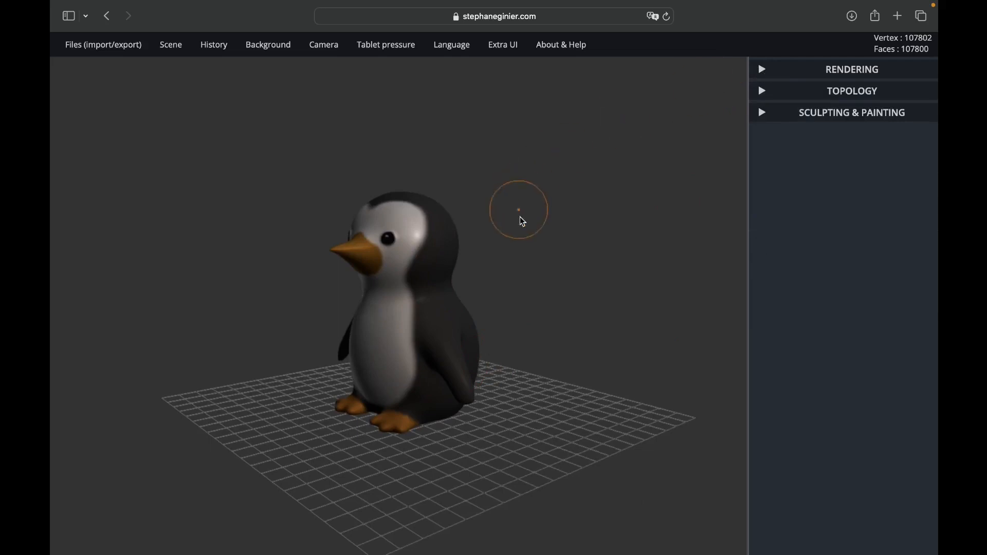
{"action": "left_click_drag", "start_coordinate": [573, 269], "coordinate": [720, 260]}
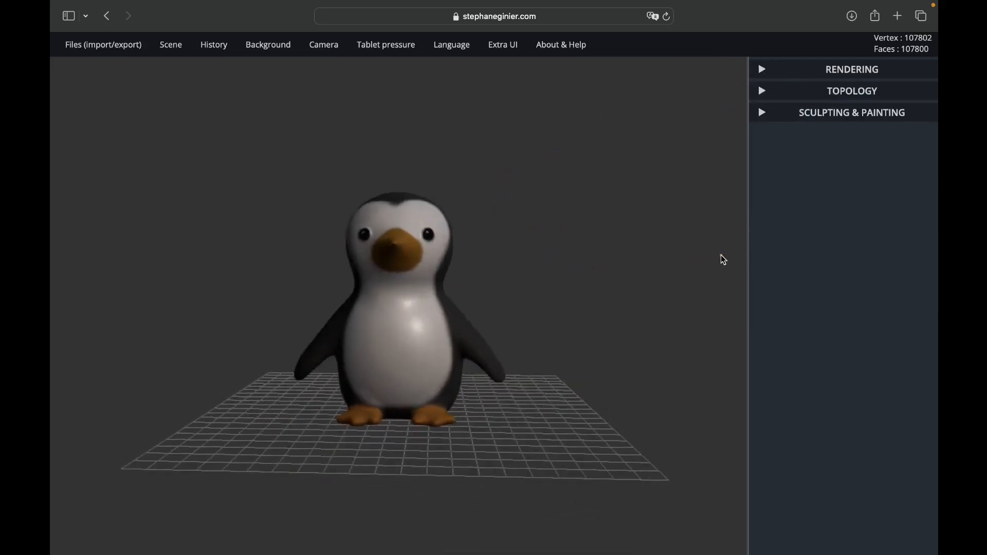